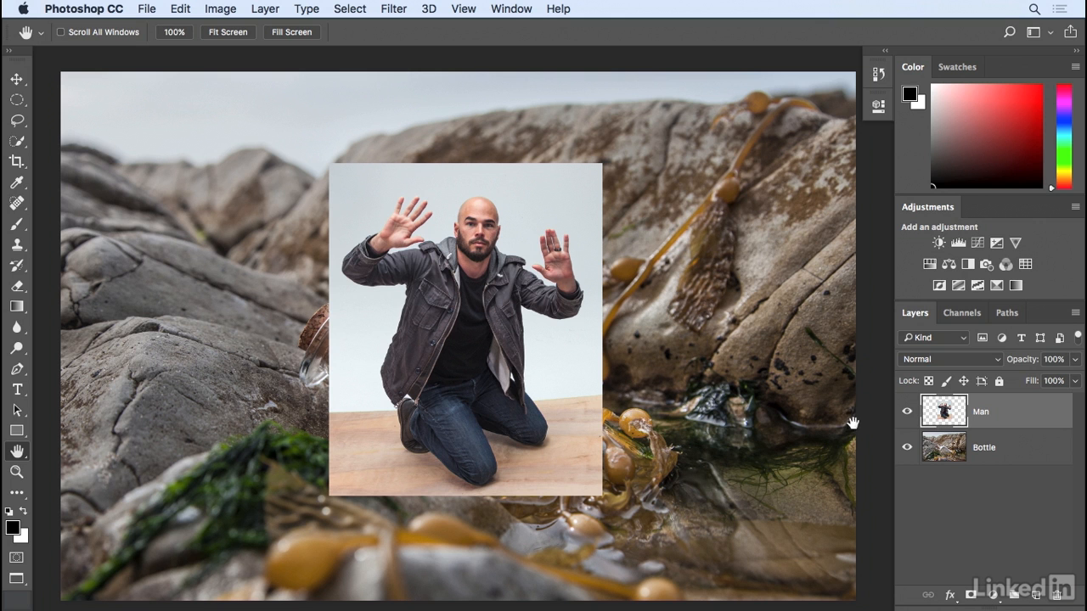
- Load the Alpha 1 channel as a selection of the man, then return to the Layers list
left_click(972, 314)
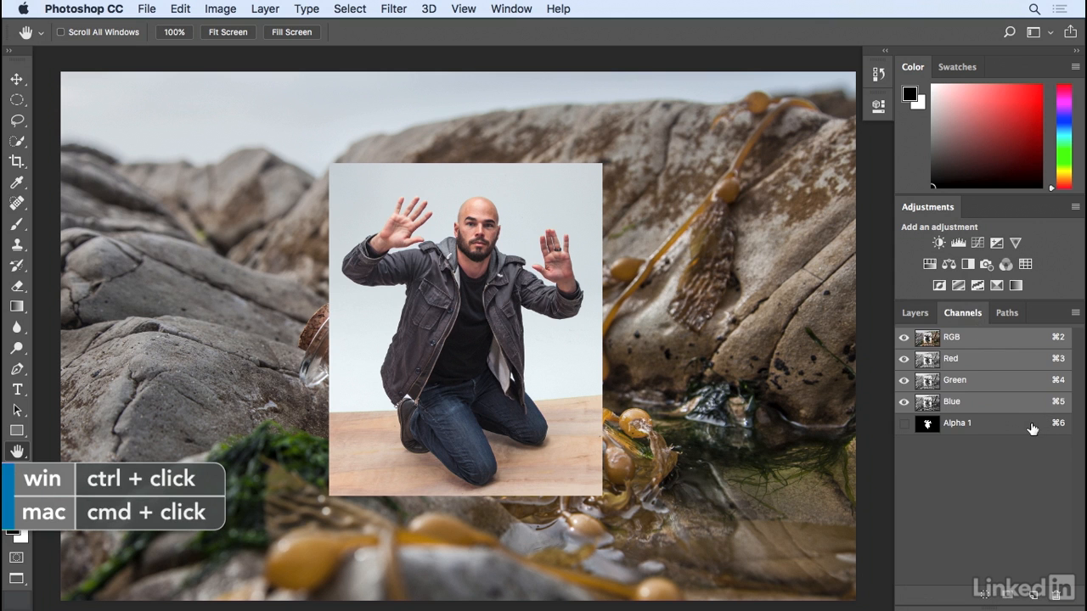
left_click(935, 427, "super")
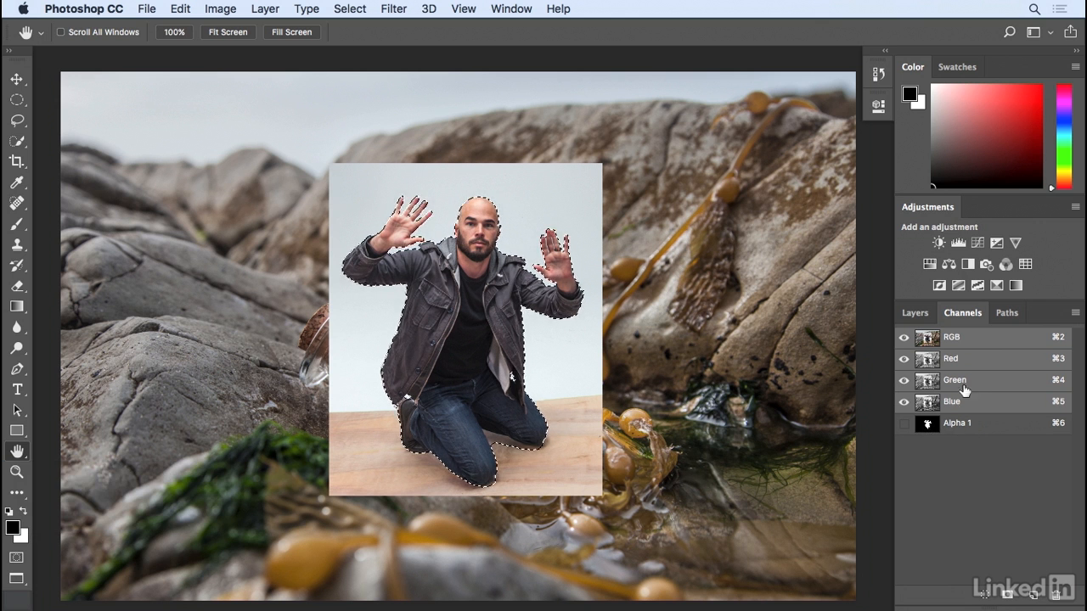
left_click(924, 319)
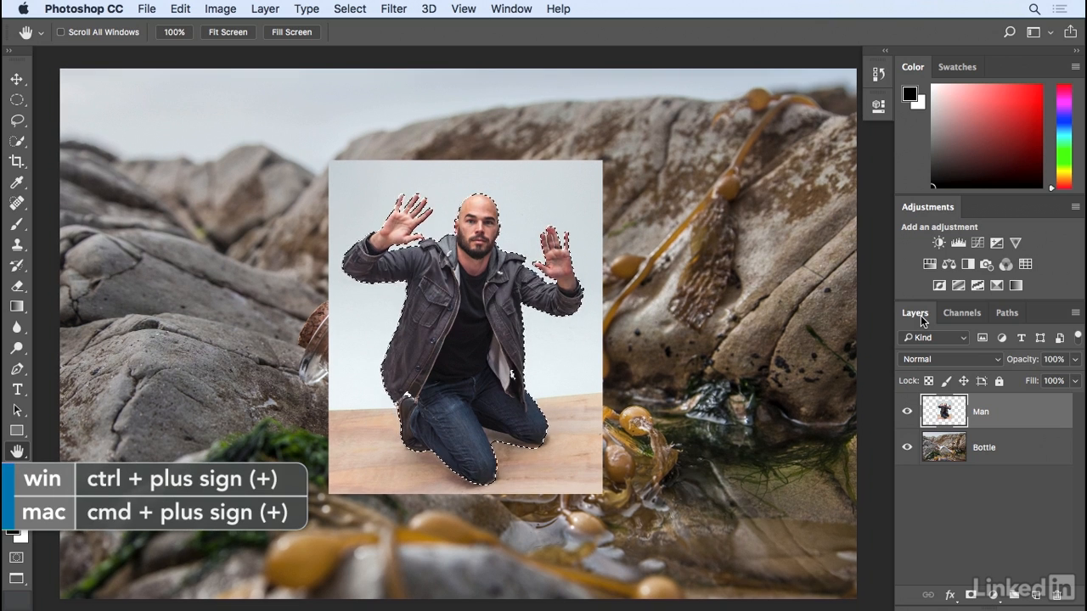
- Zoom in on the knees and subtract the floor there with a slightly larger Quick Selection brush
key("super+plus")
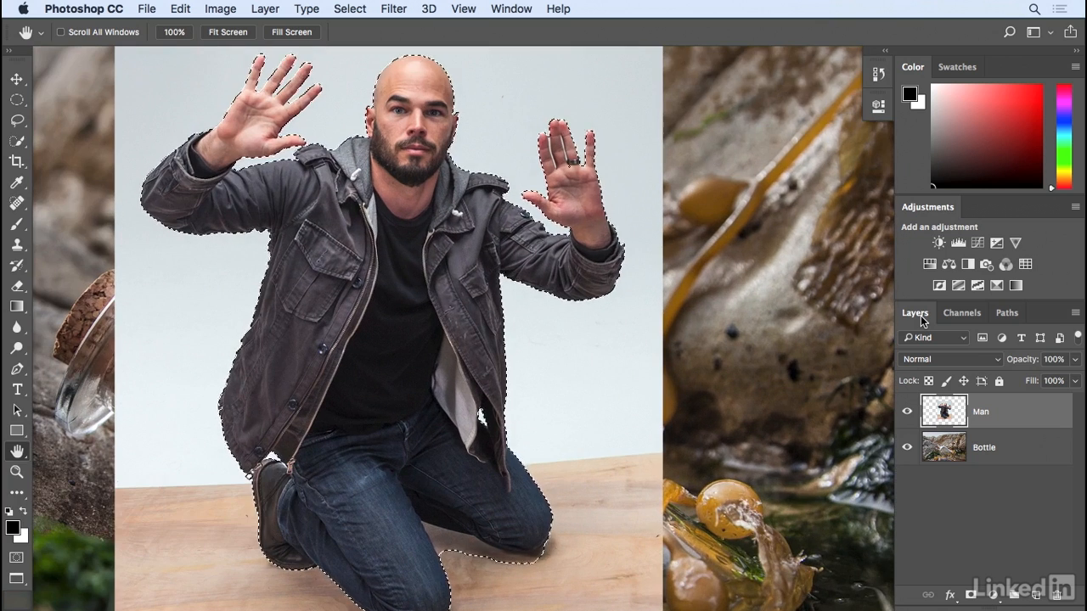
key("super+plus")
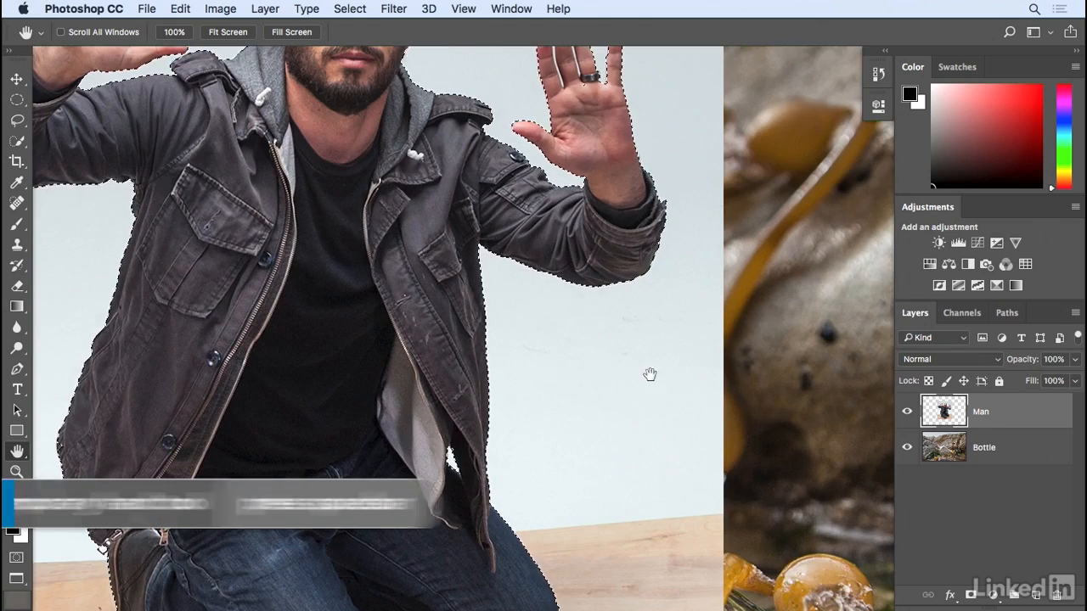
left_click_drag(534, 398, 614, 284)
left_click_drag(636, 322, 565, 250)
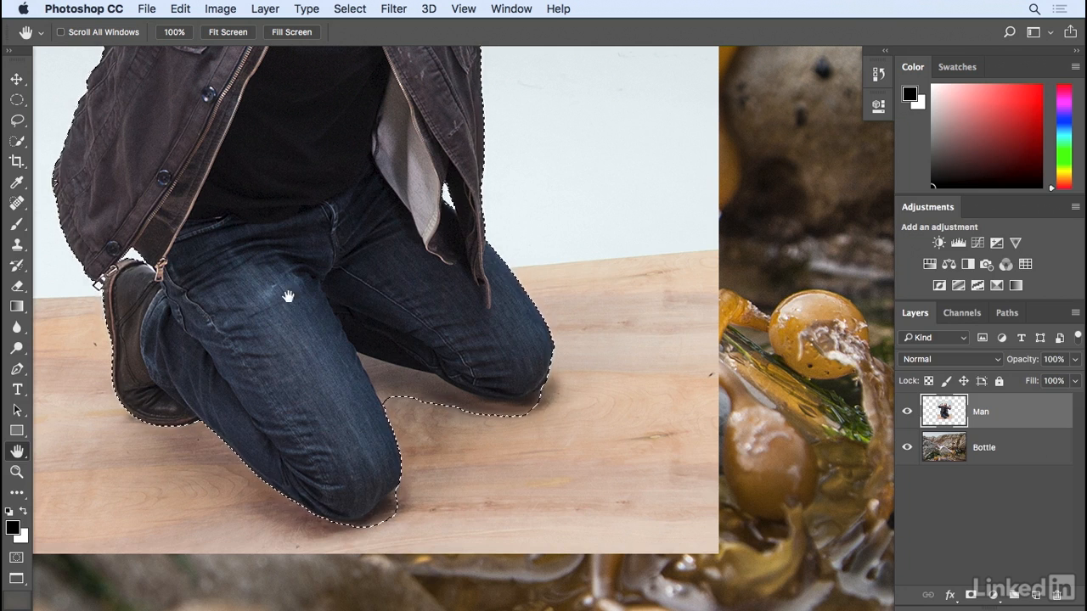
left_click(17, 141)
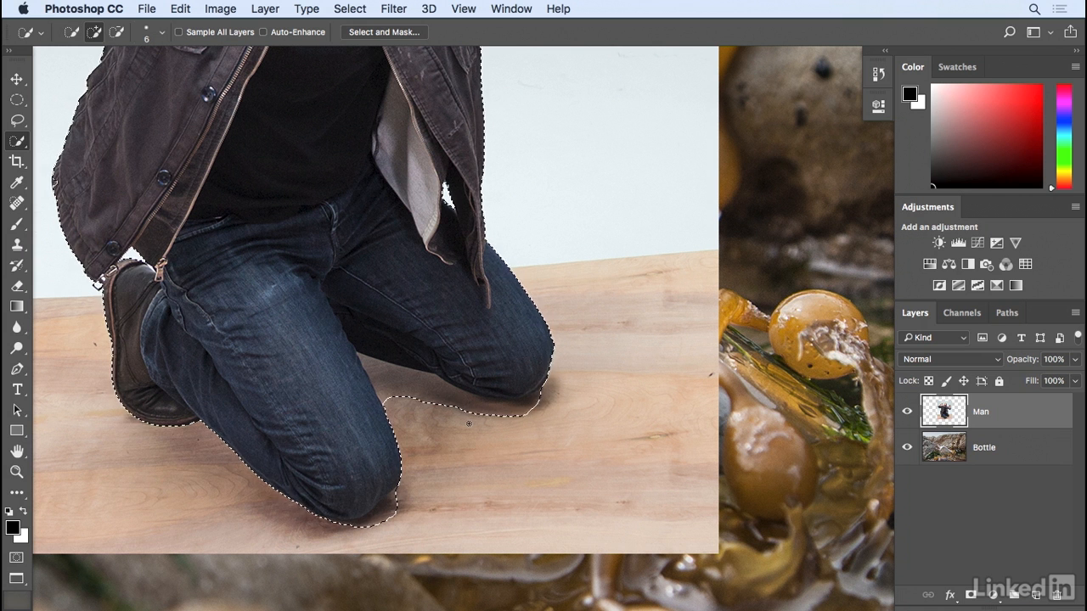
key("bracketright")
key("bracketright")
key("bracketright")
key("bracketright")
key("bracketright")
key("bracketright")
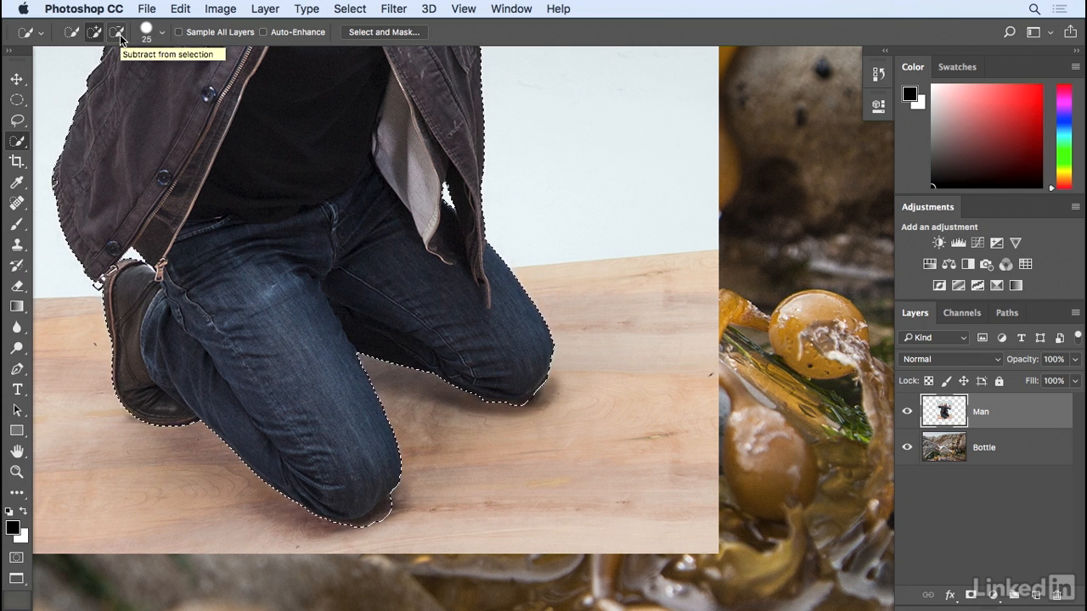
key("alt")
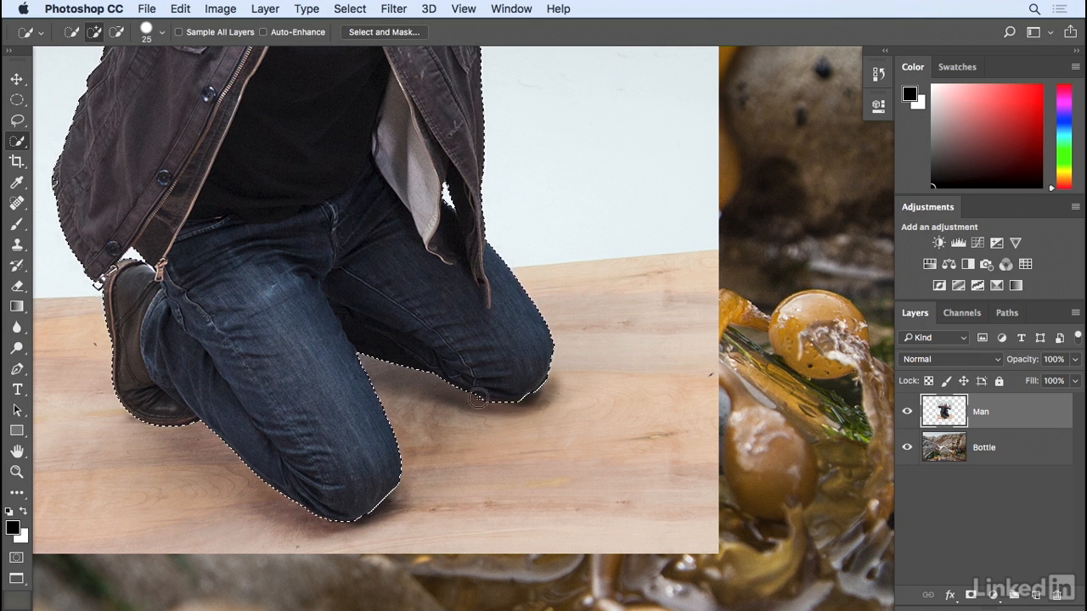
- Zoom in on the first raised hand and subtract the gaps between its fingers with a smaller brush
key("space")
left_click_drag(396, 313, 427, 455)
mouse_move(438, 238)
left_mouse_down()
mouse_move(449, 376)
mouse_move(472, 368)
mouse_move(494, 456)
mouse_move(556, 463)
mouse_move(488, 495)
left_mouse_up()
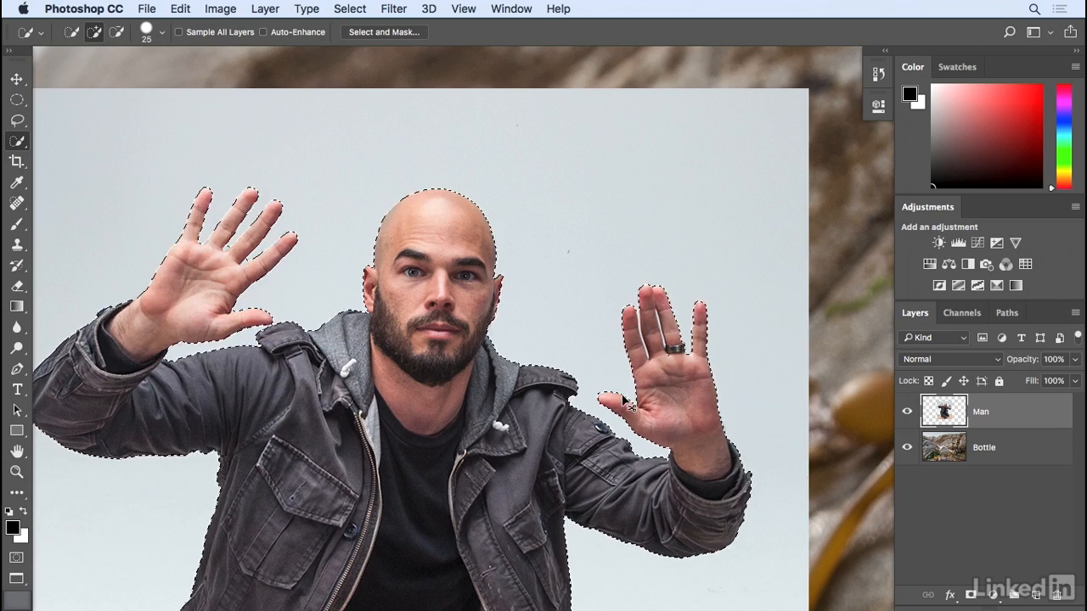
key("super+plus")
key("super+plus")
key("super+plus")
key("space")
mouse_move(631, 388)
left_mouse_down()
mouse_move(358, 238)
mouse_move(310, 243)
left_mouse_up()
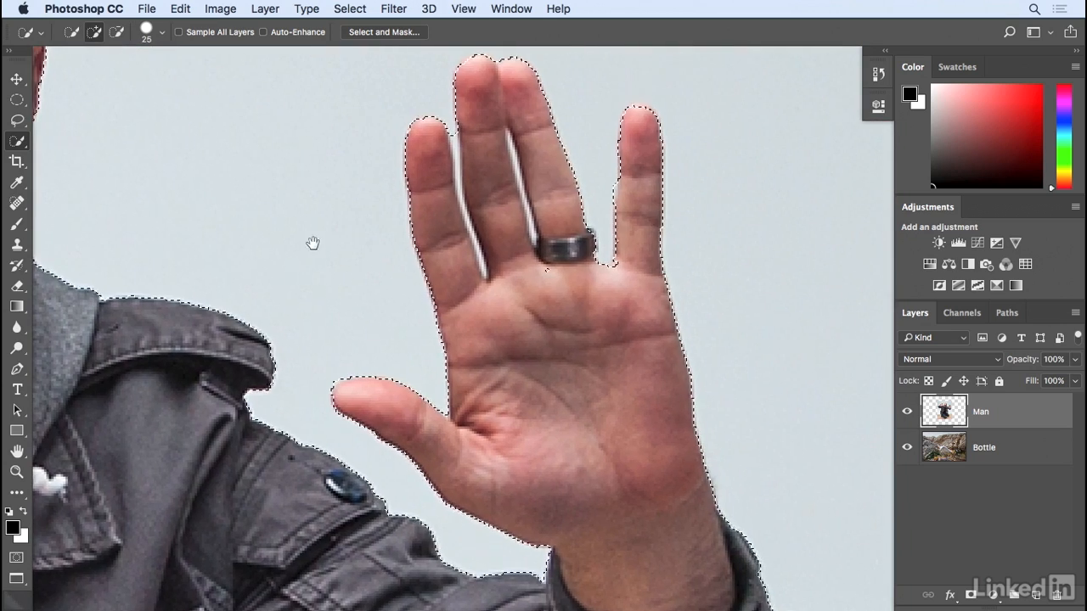
key("bracketleft")
key("bracketleft")
key("bracketleft")
key("bracketleft")
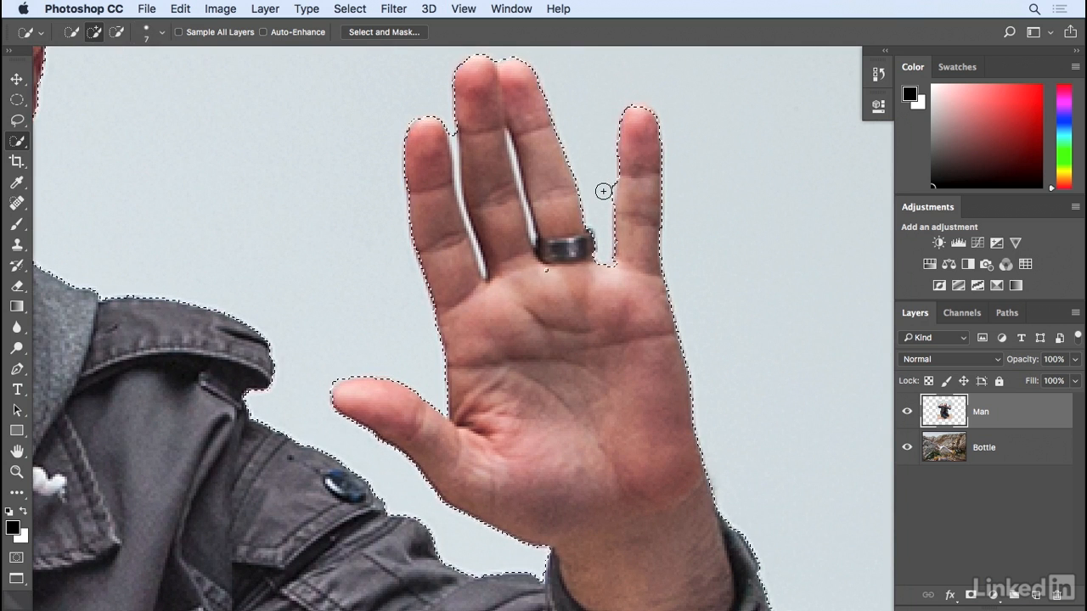
key("alt")
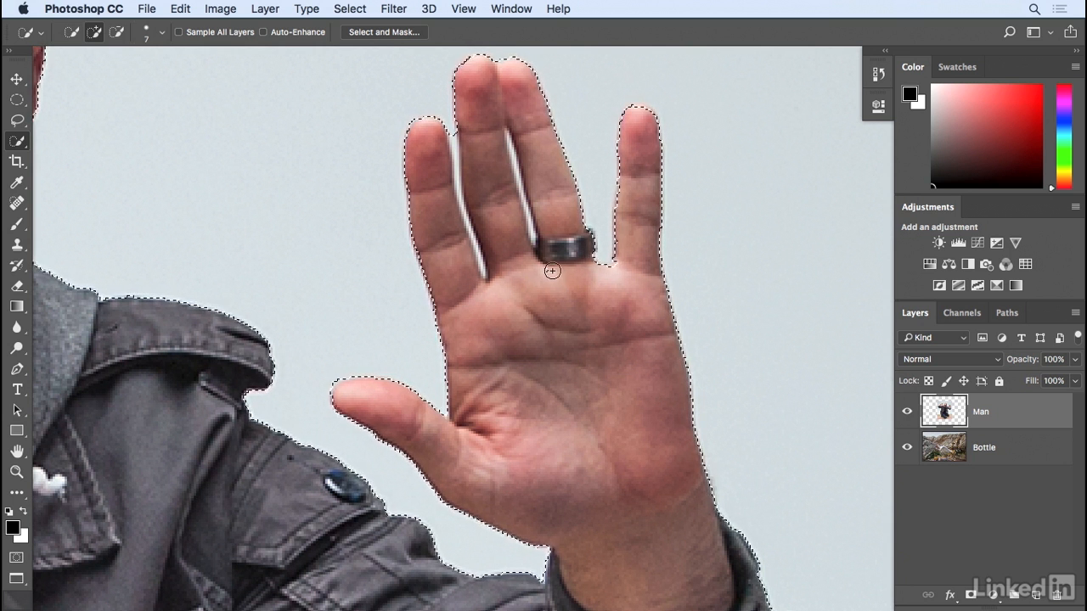
- Subtract the gap between the other hand's index and middle fingers, then zoom back out
key("space")
left_click_drag(337, 323, 674, 313)
left_click_drag(451, 335, 748, 505)
left_click_drag(557, 330, 604, 463)
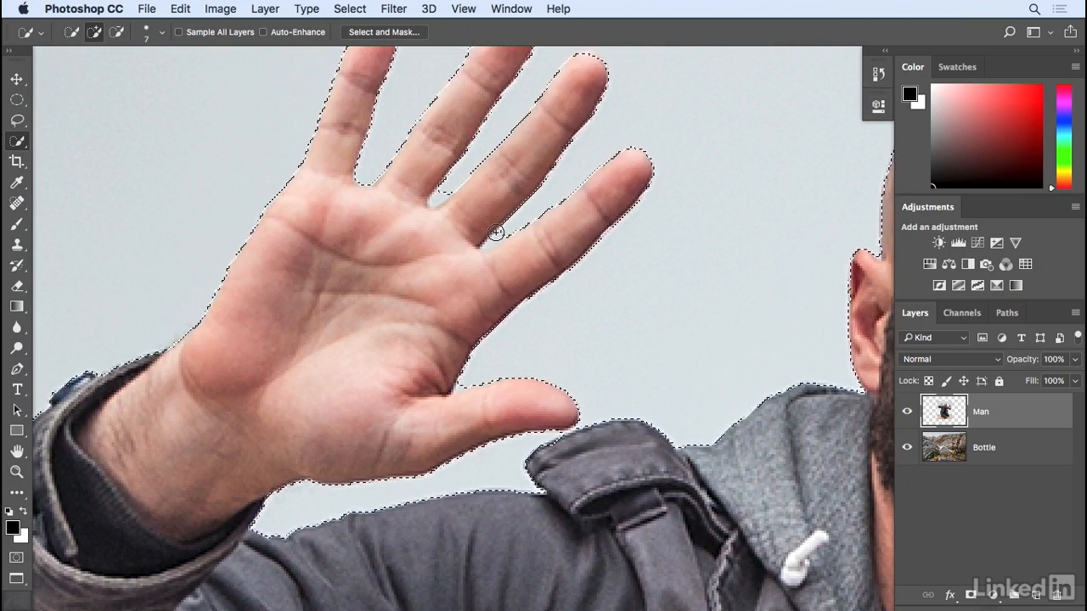
key("alt")
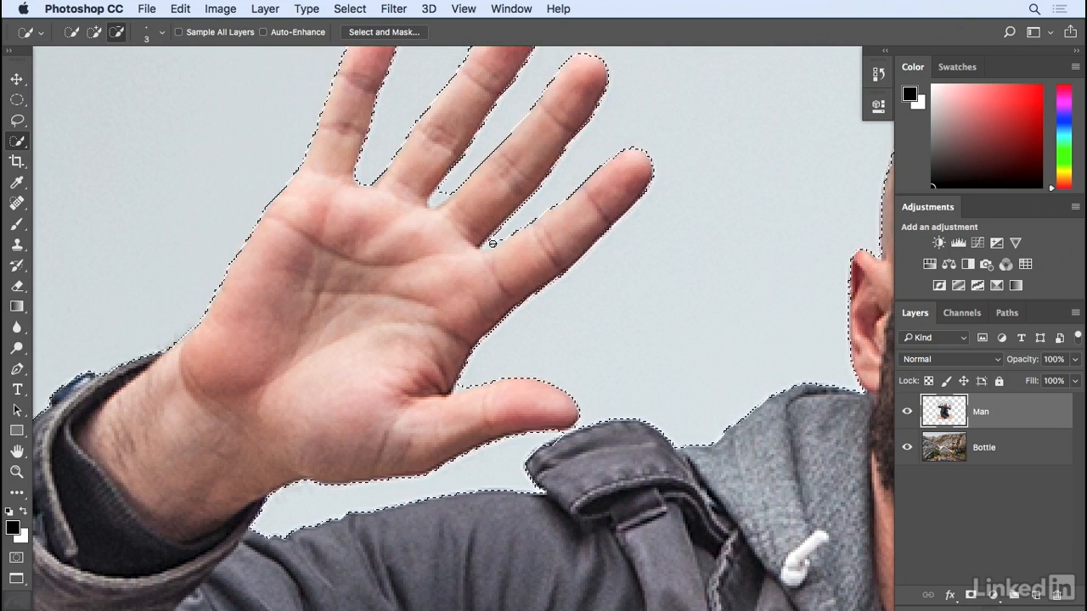
left_click(446, 198, "alt")
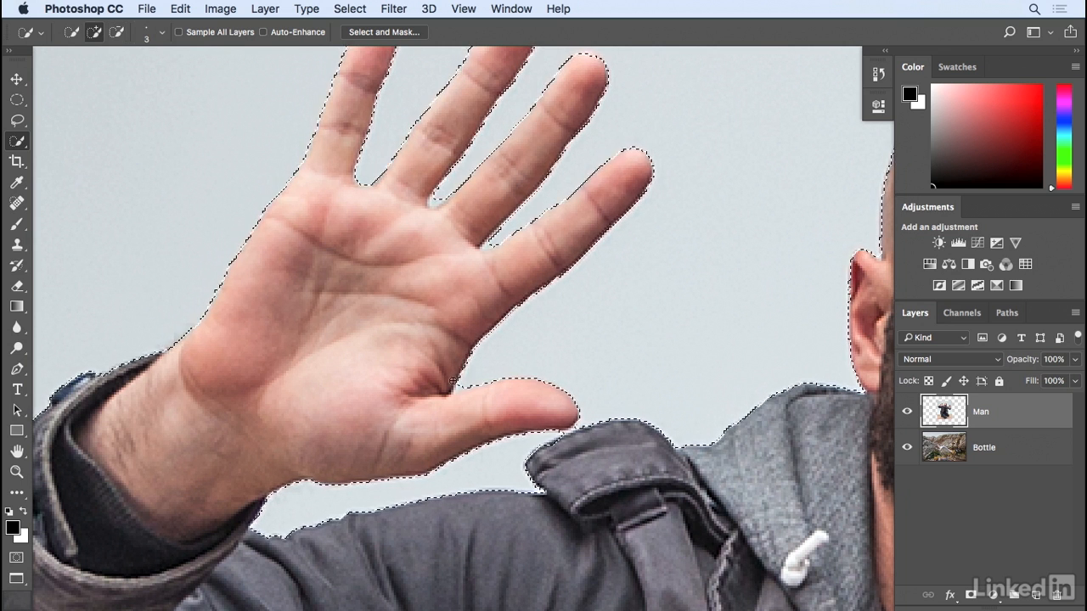
left_click_drag(365, 424, 585, 177)
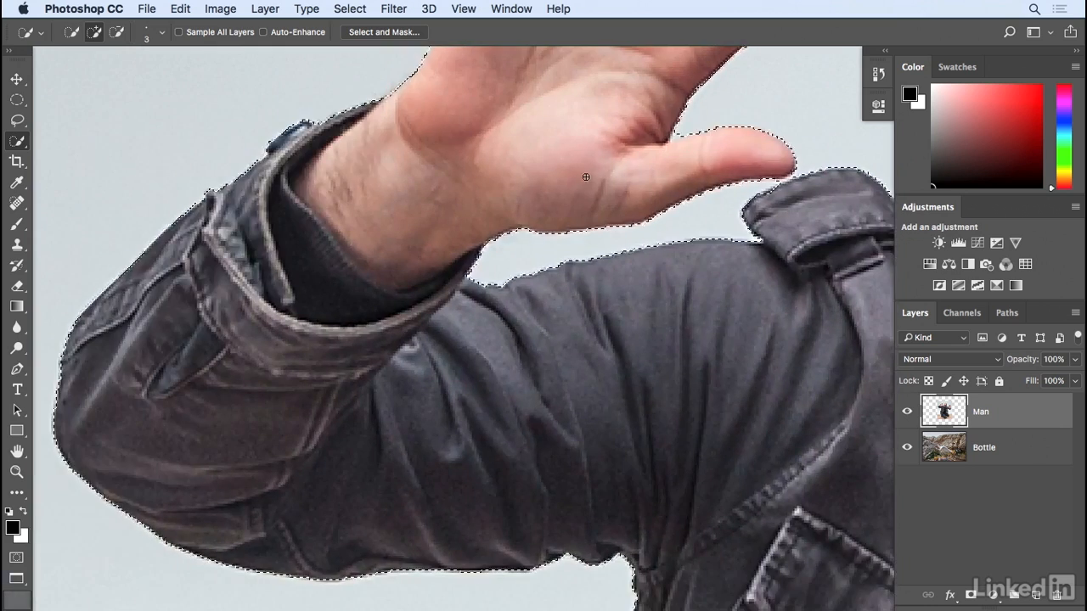
key("super+minus")
key("super+minus")
key("super+minus")
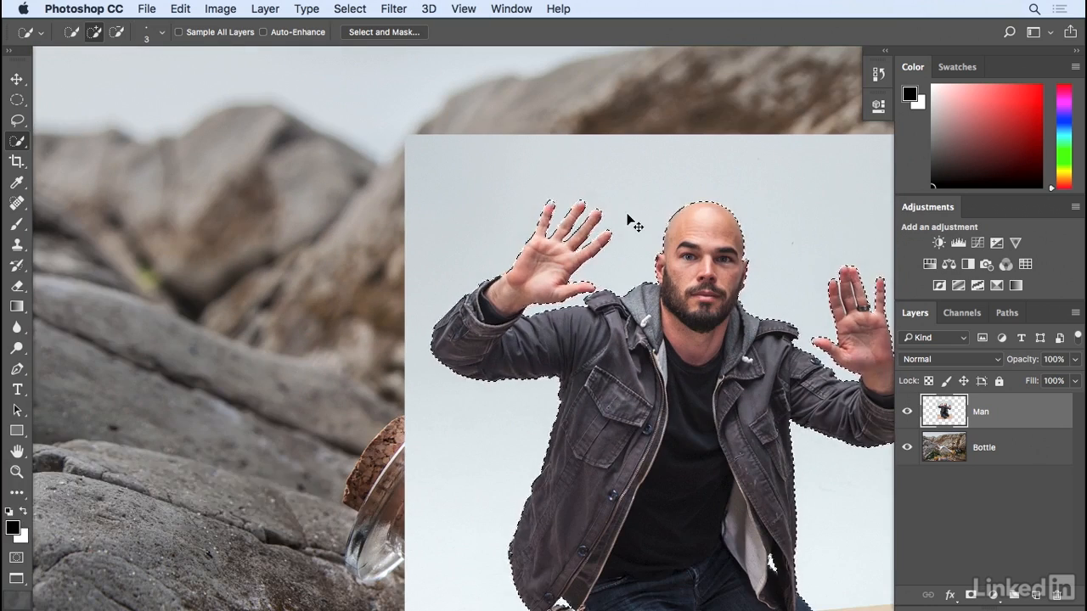
- Zoom out to frame the whole kneeling man and launch Select and Mask from the options bar
key("super+minus")
left_click_drag(617, 227, 417, 139)
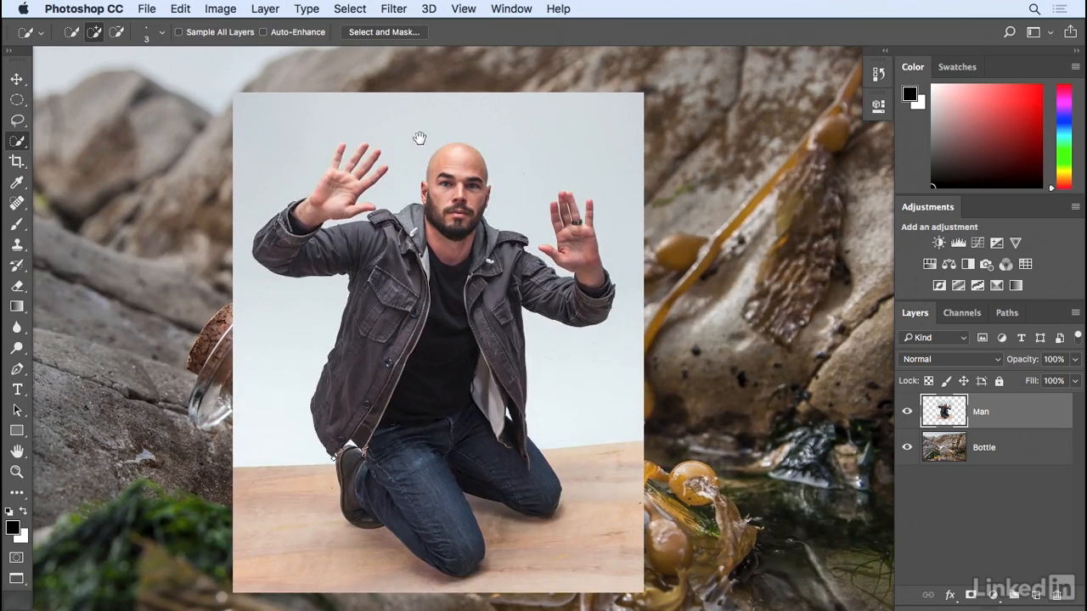
left_click(349, 9)
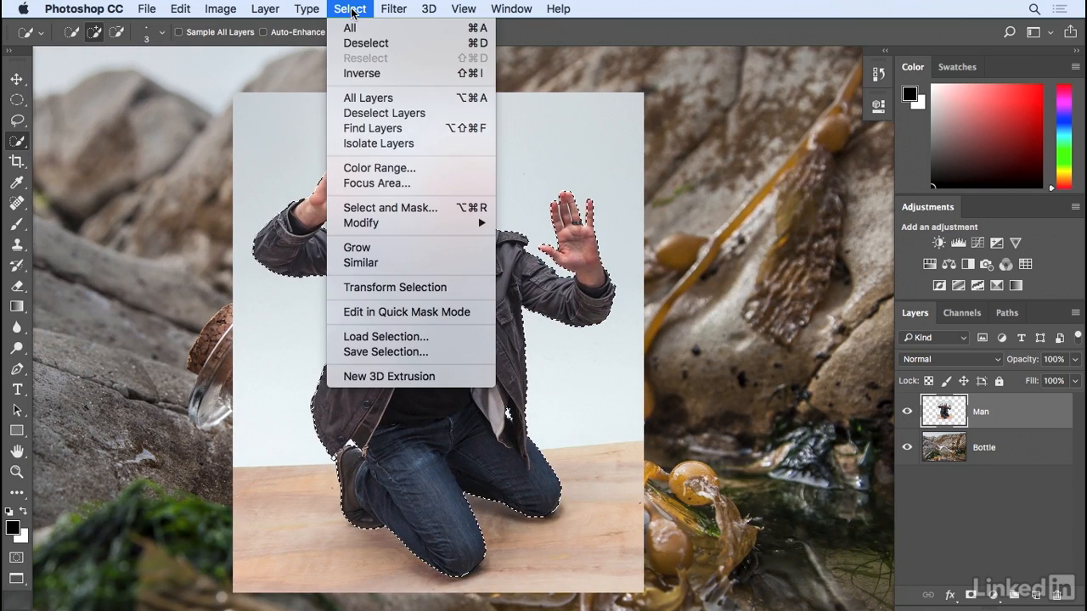
left_click(410, 208)
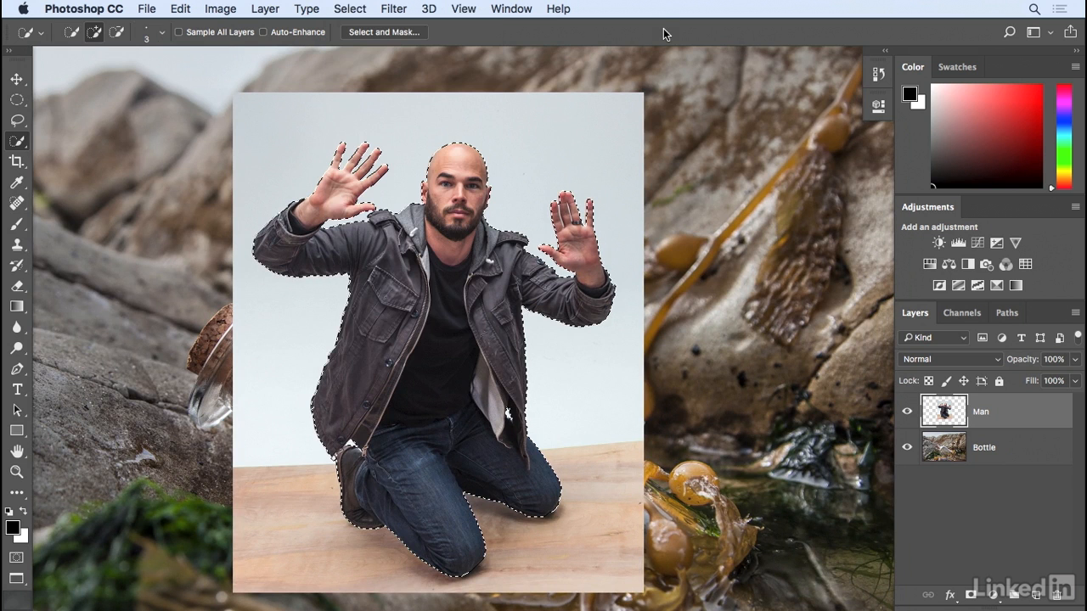
left_click(382, 34)
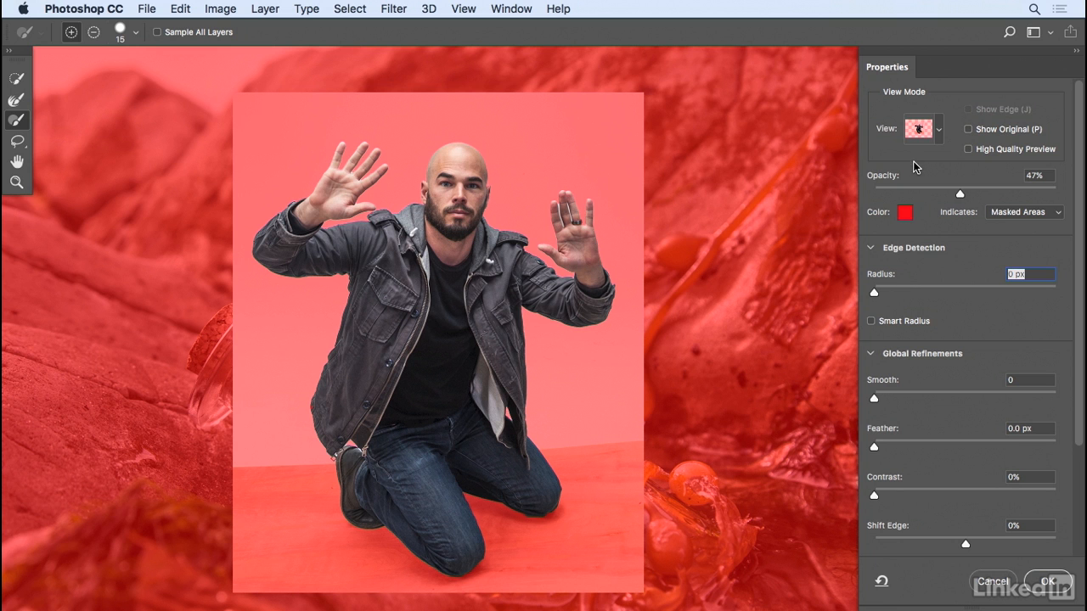
- Preview the selection in Onion Skin at about 37% transparency, then switch the view back to Overlay
left_click(939, 131)
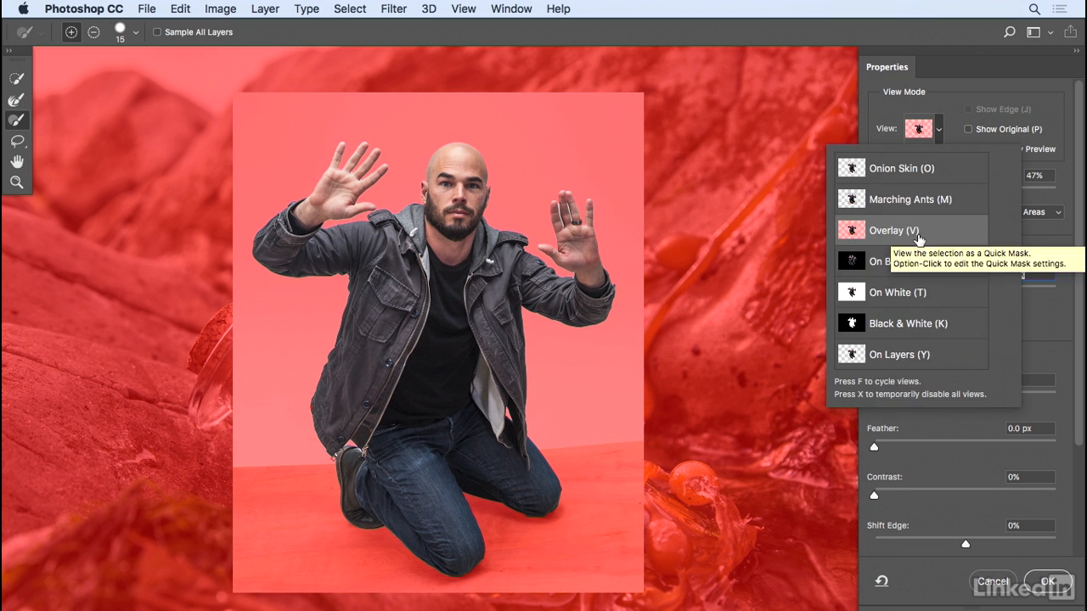
left_click(940, 168)
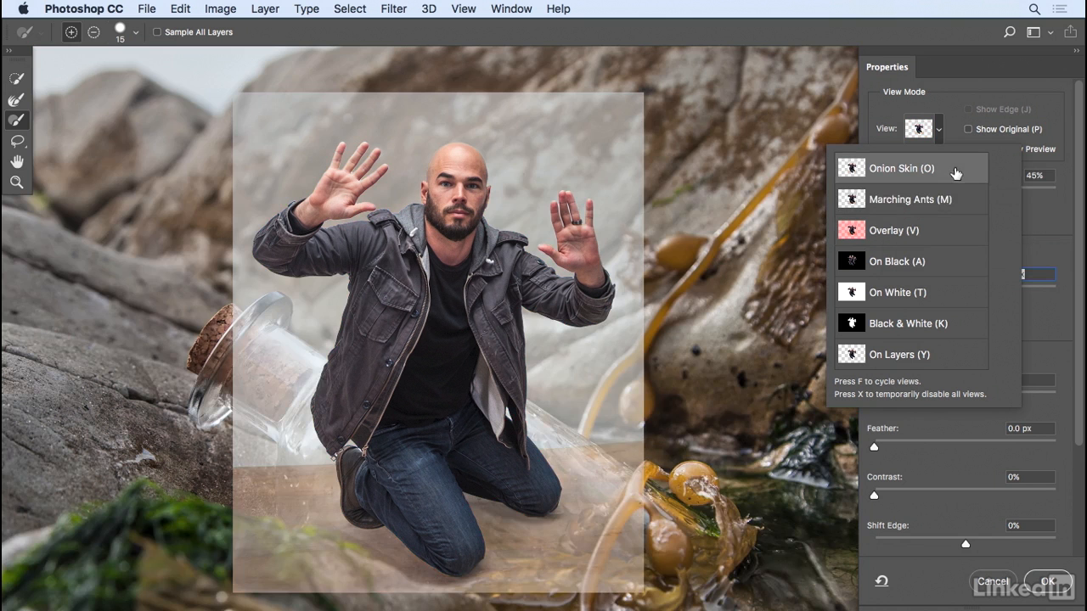
left_click(1038, 216)
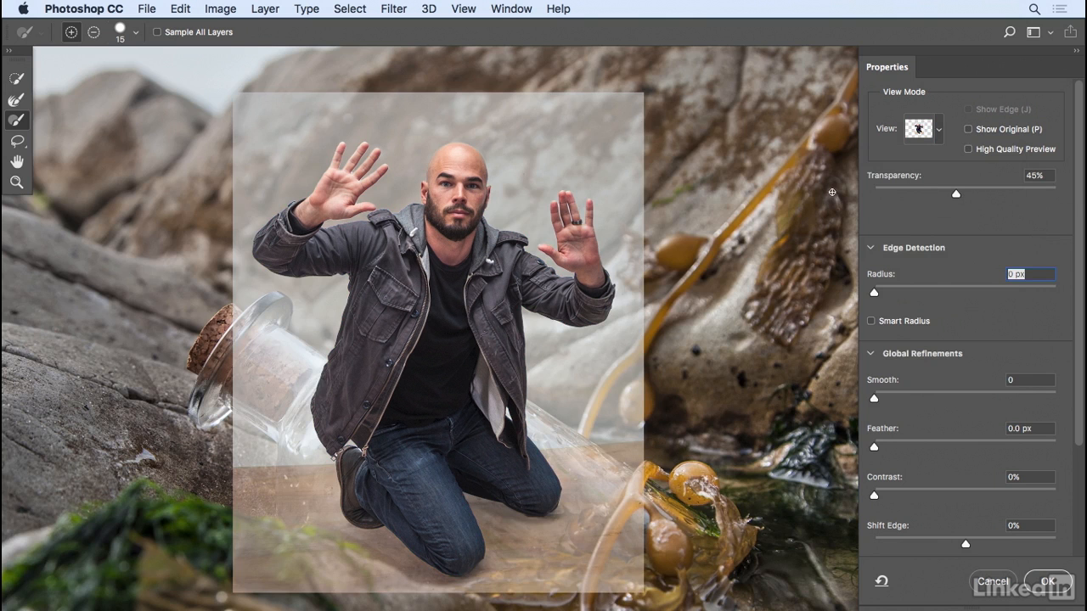
mouse_move(955, 197)
left_mouse_down()
mouse_move(882, 198)
mouse_move(993, 197)
mouse_move(940, 202)
left_mouse_up()
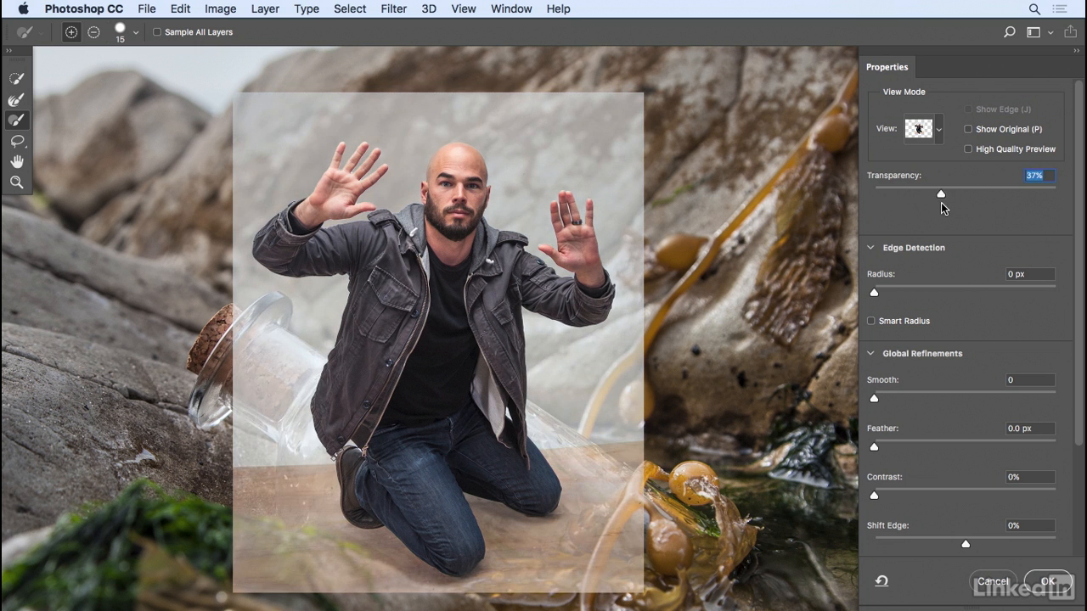
left_click(939, 135)
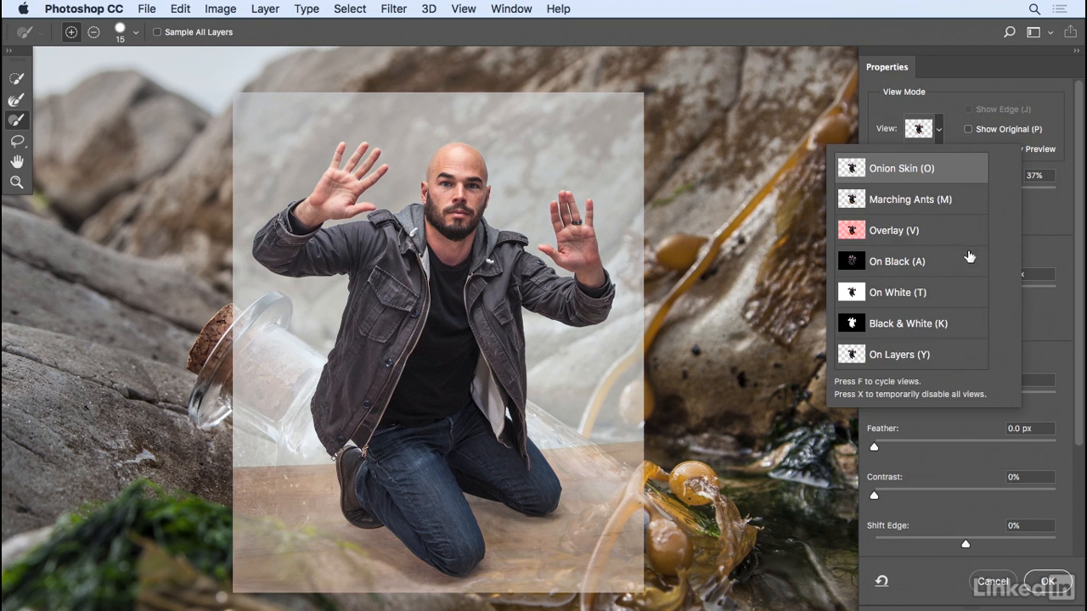
left_click(942, 235)
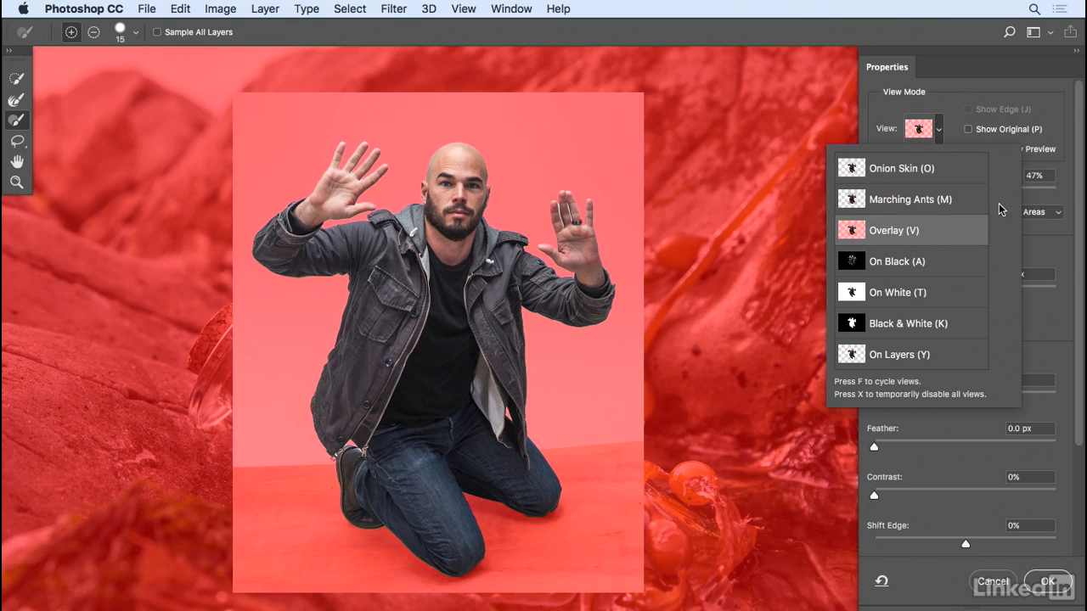
- Set the red overlay to about 49% opacity, keeping it indicating Masked Areas
left_click(1041, 226)
mouse_move(960, 193)
left_mouse_down()
mouse_move(974, 193)
mouse_move(929, 194)
mouse_move(964, 194)
left_mouse_up()
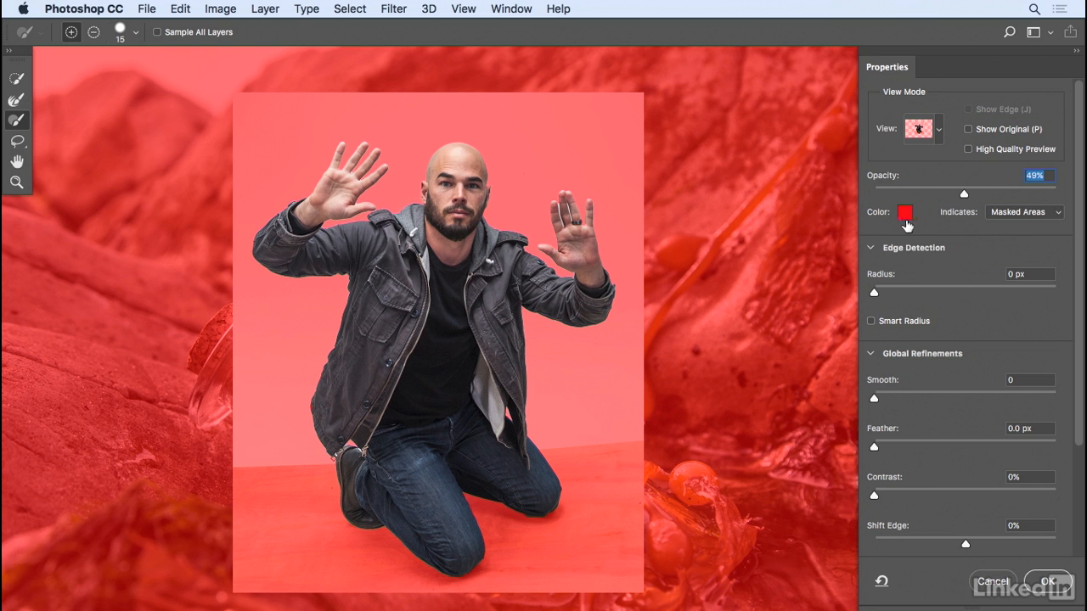
left_click(1058, 217)
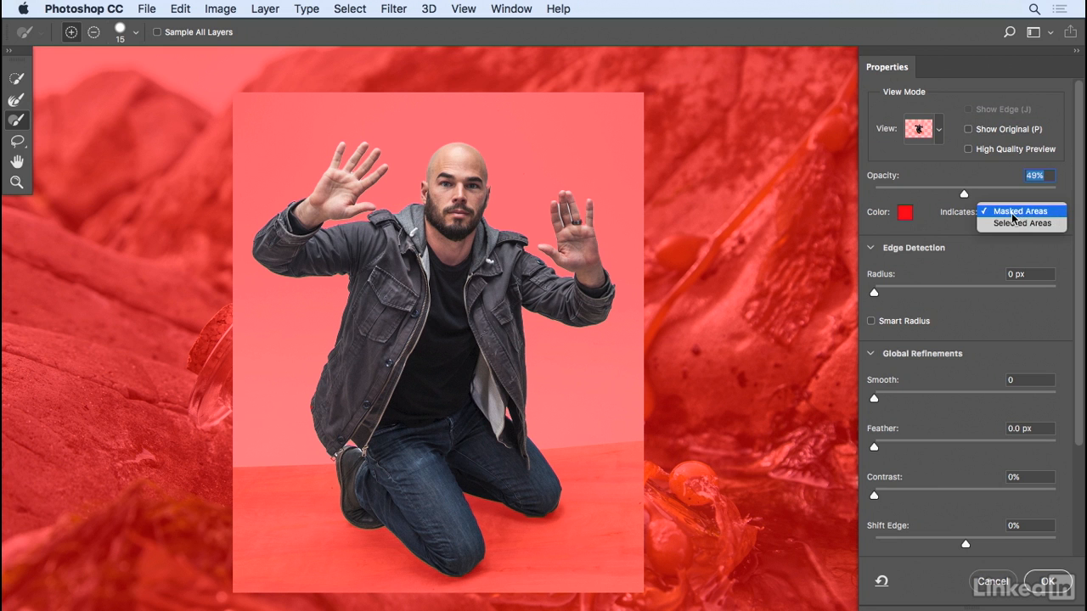
left_click(935, 203)
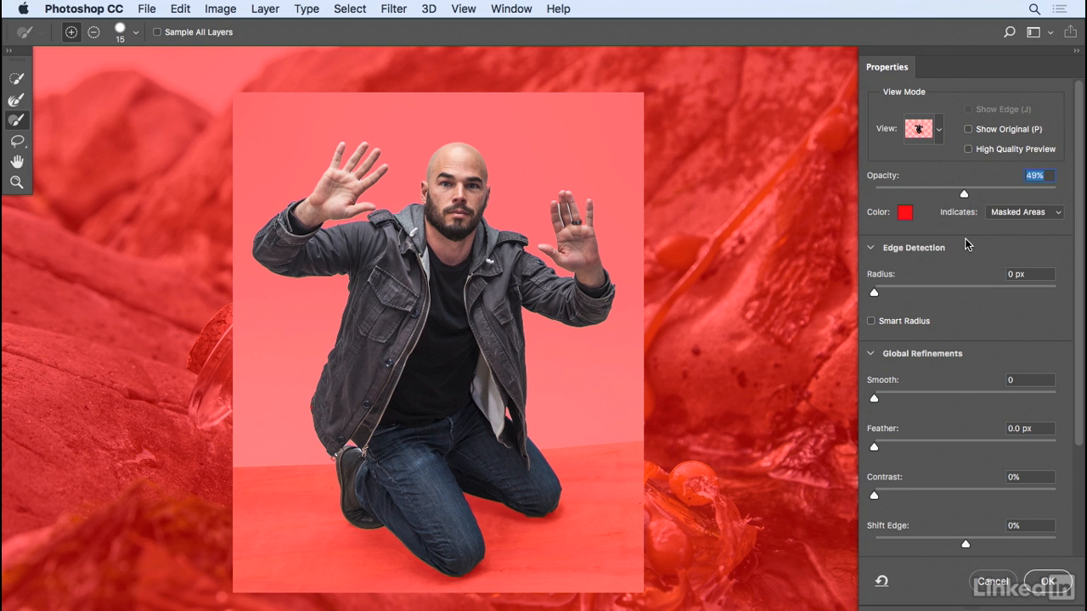
left_click(937, 130)
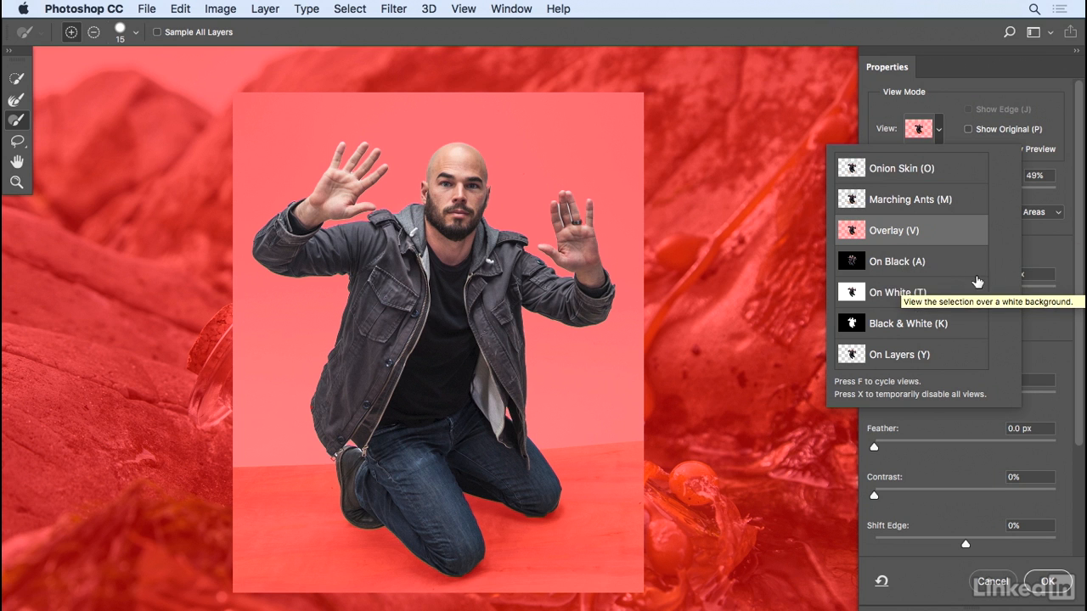
- Preview the cut-out On Black with lowered opacity, then switch to On Layers over the shoreline scene
left_click(952, 265)
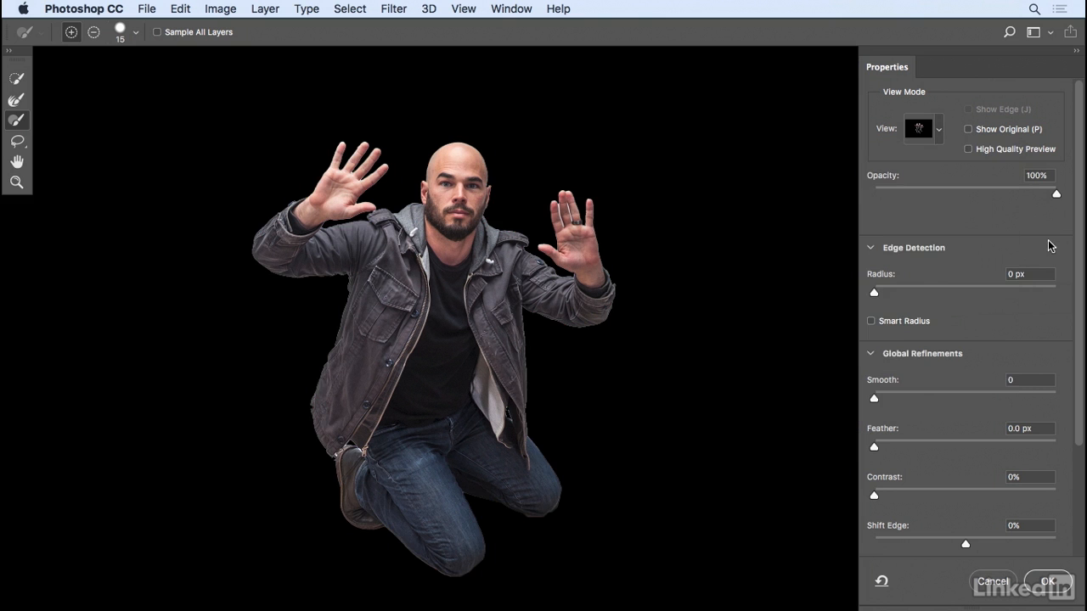
left_click_drag(1015, 191, 1070, 202)
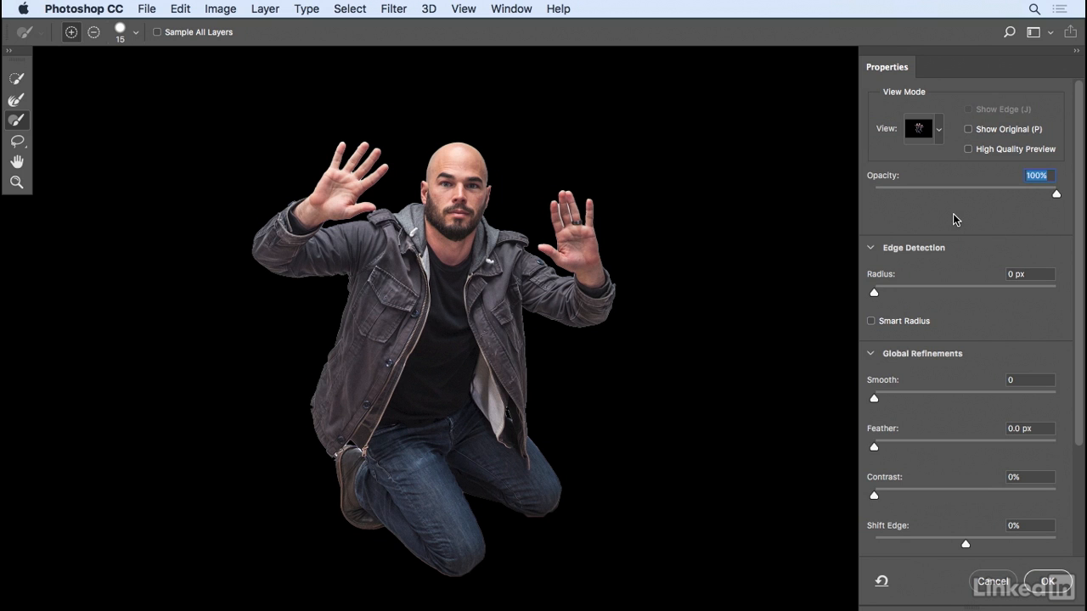
left_click(939, 136)
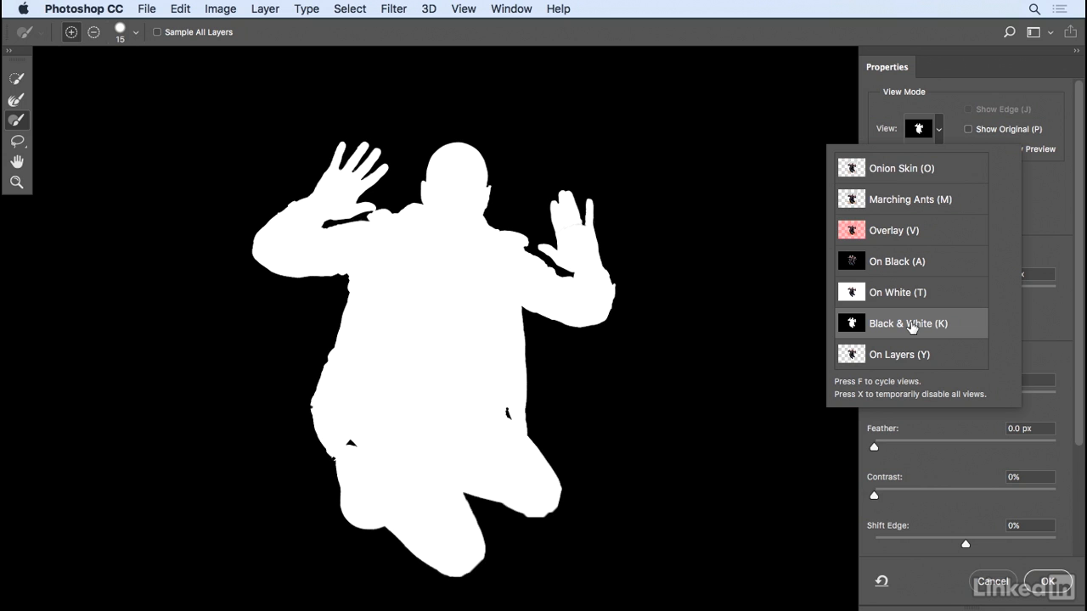
left_click(929, 365)
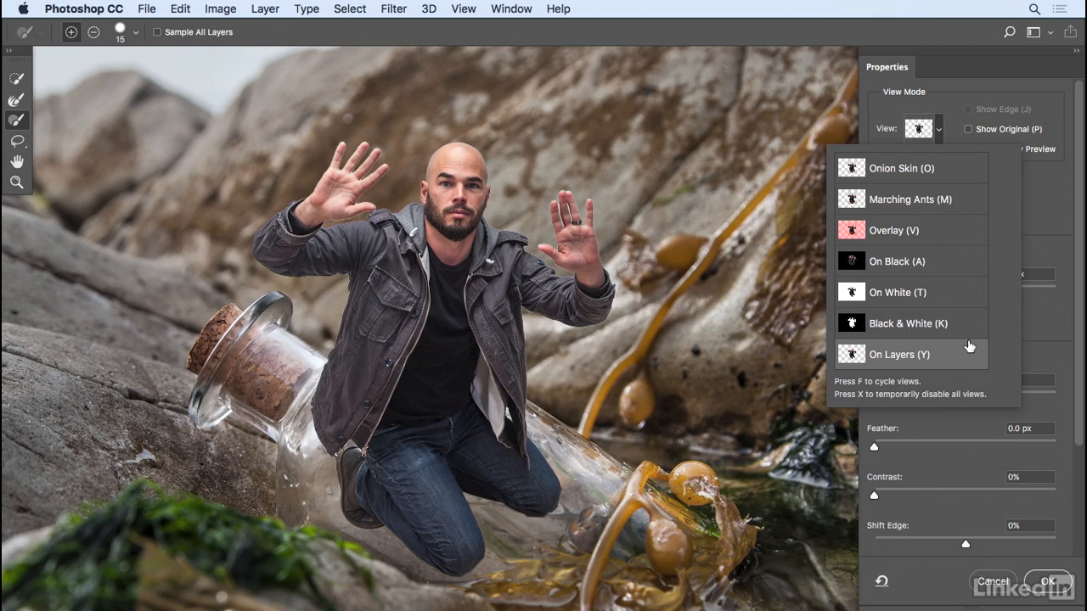
left_click(969, 346)
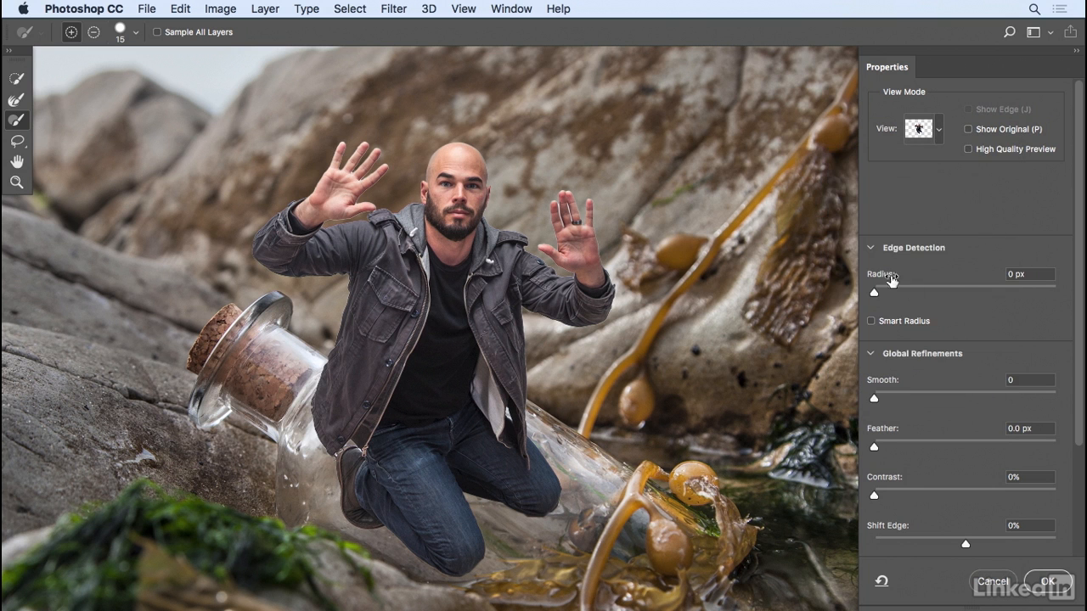
- Set the Edge Detection Radius to 2 px after checking the edge band with Show Edge
left_click_drag(875, 295, 905, 295)
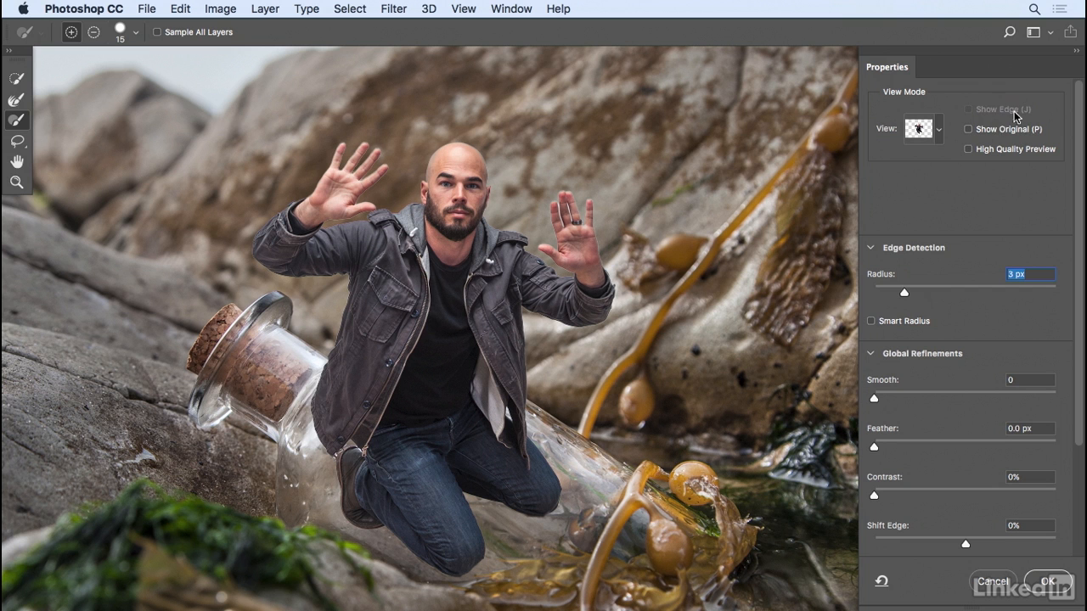
left_click(18, 102)
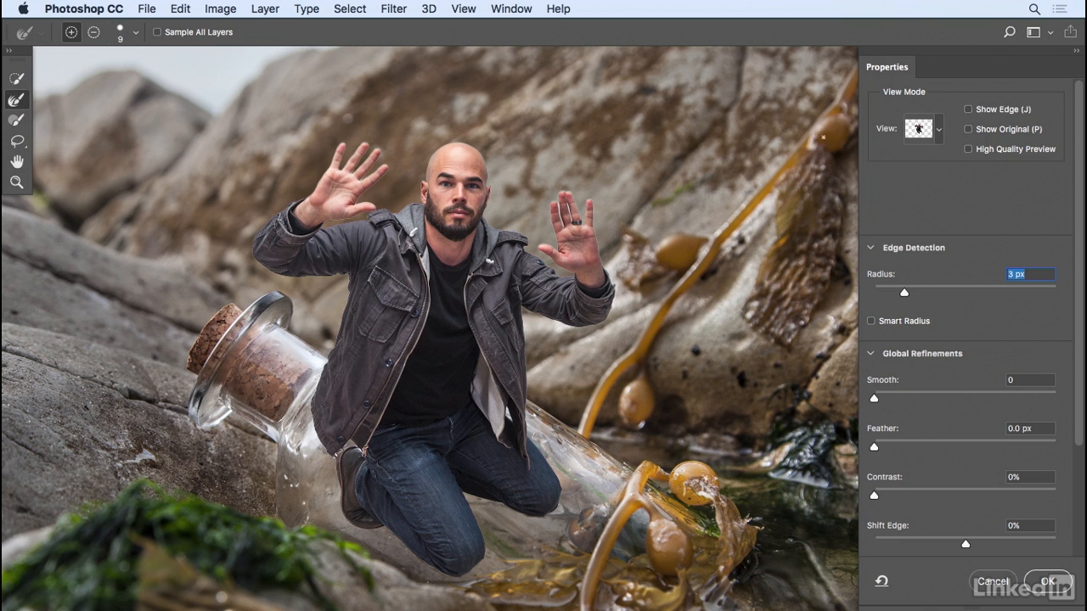
left_click(969, 110)
left_click_drag(910, 289, 955, 289)
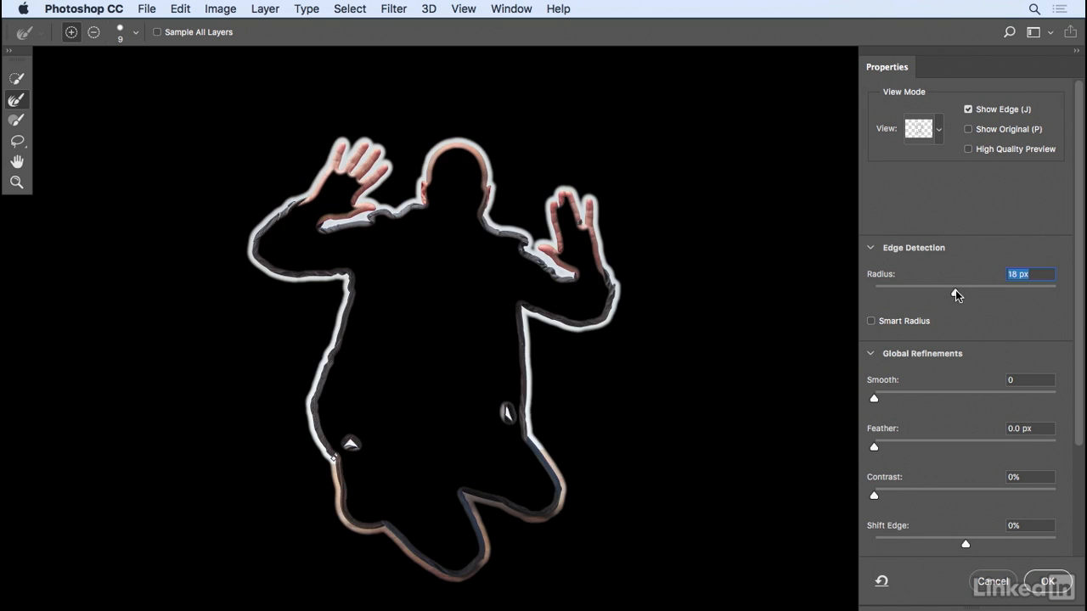
left_click_drag(956, 294, 892, 292)
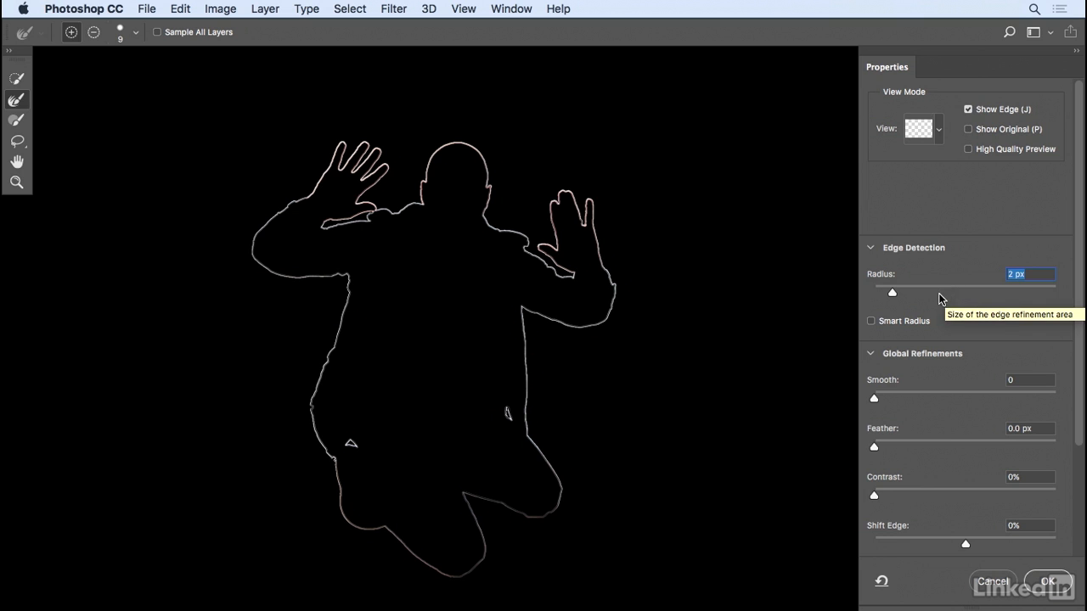
left_click(970, 110)
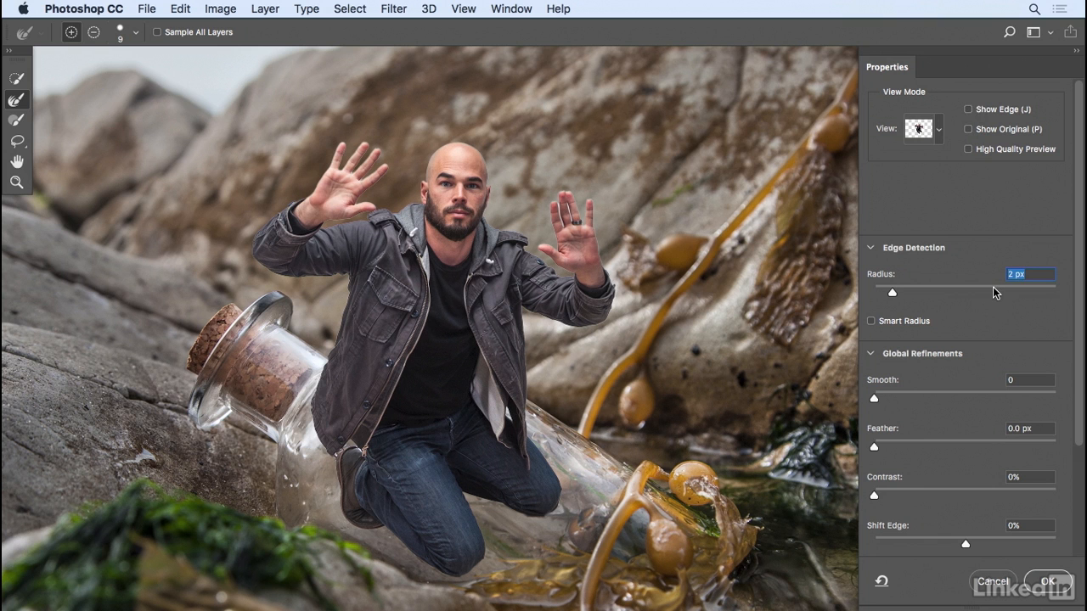
left_click_drag(1080, 386, 1066, 340)
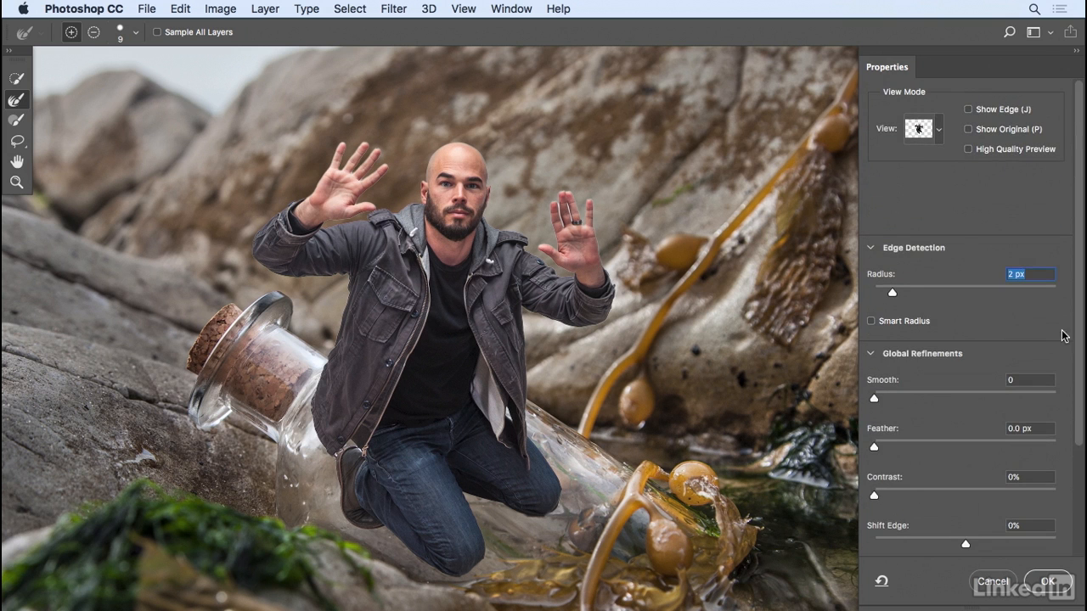
left_click(23, 81)
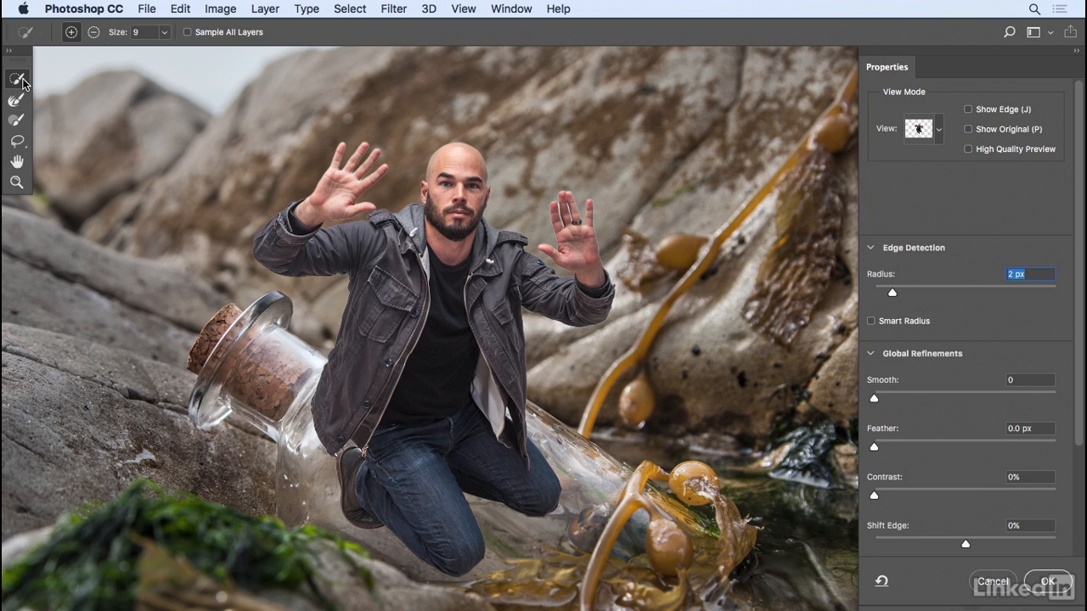
- Zoom into the raised hand and refine its finger and hand edges with the Refine Edge Brush
left_click(21, 102)
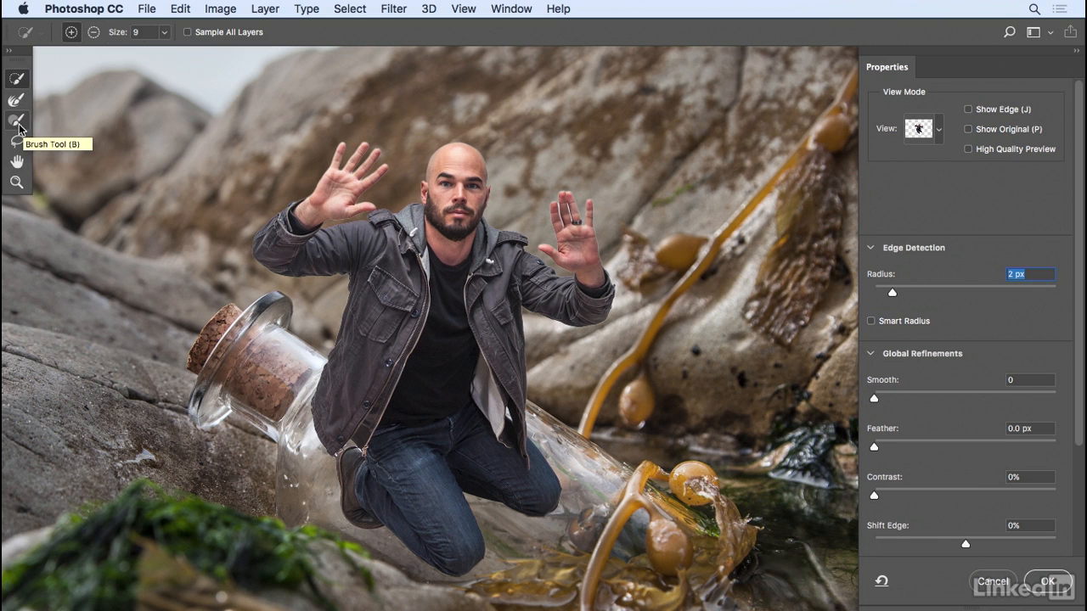
mouse_move(17, 141)
left_mouse_down()
mouse_move(64, 140)
mouse_move(18, 144)
left_mouse_up()
left_click(17, 100)
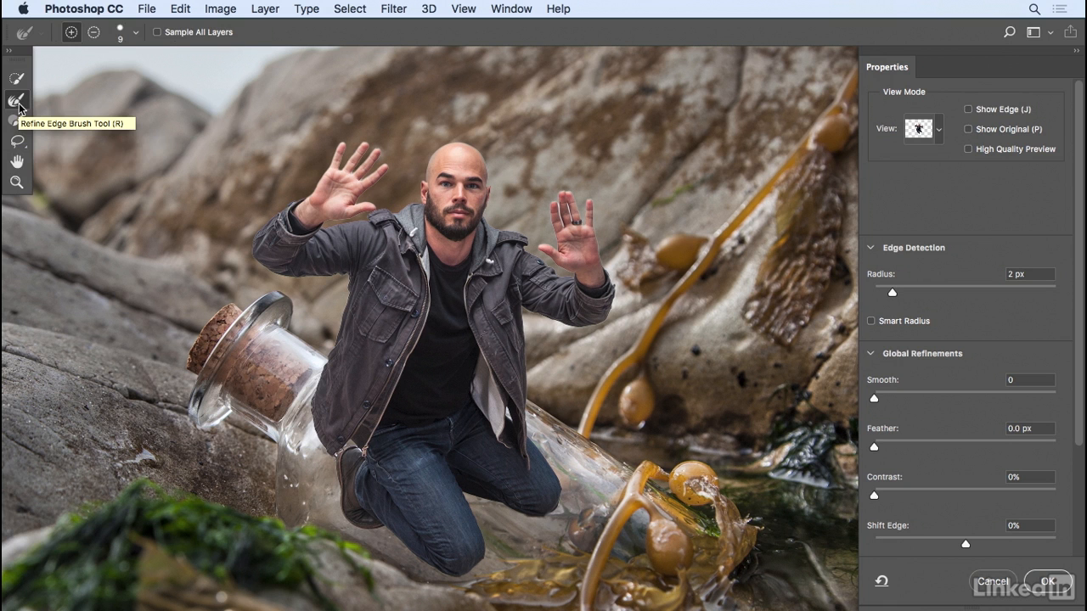
left_click(17, 182)
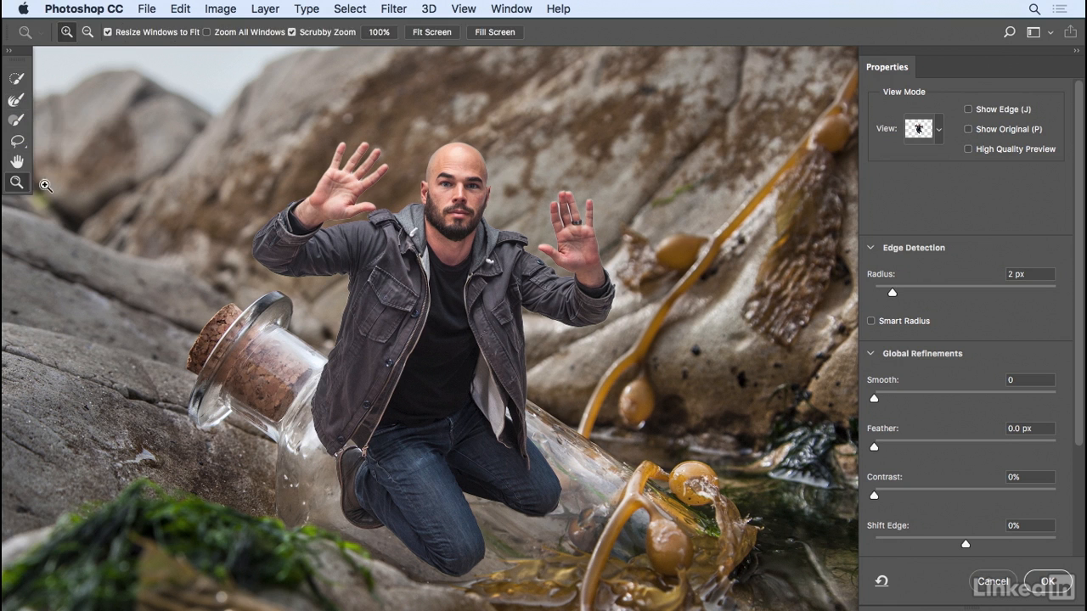
left_click(588, 253)
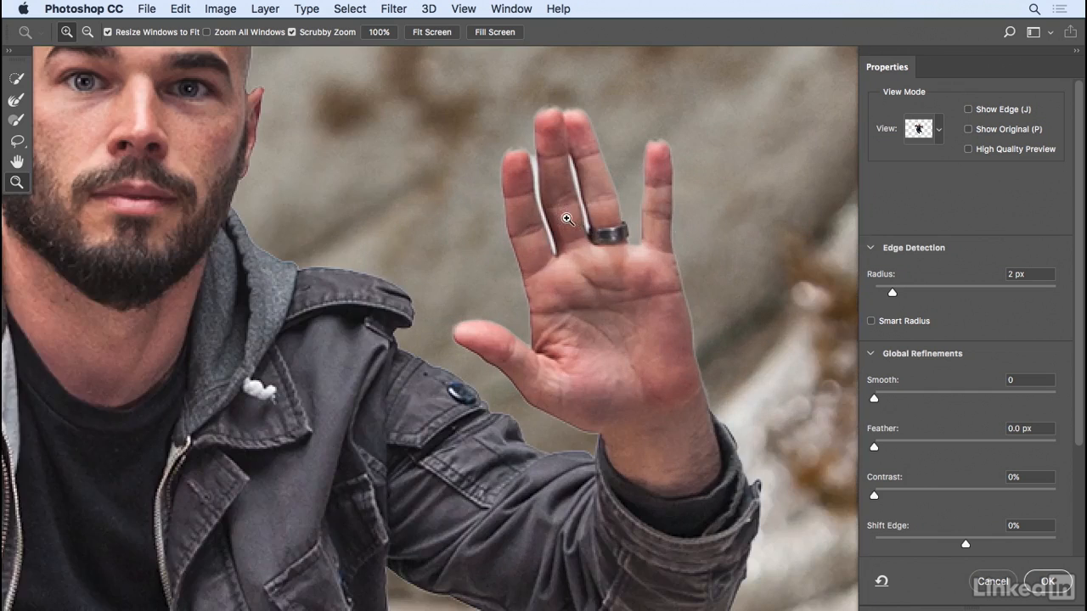
left_click_drag(586, 265, 486, 245)
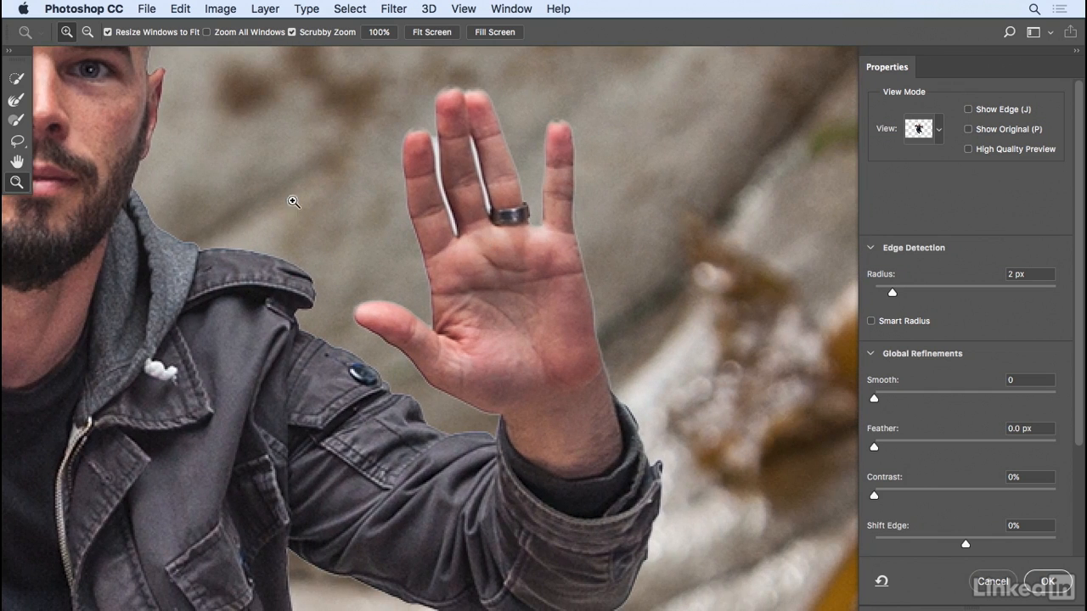
left_click(17, 100)
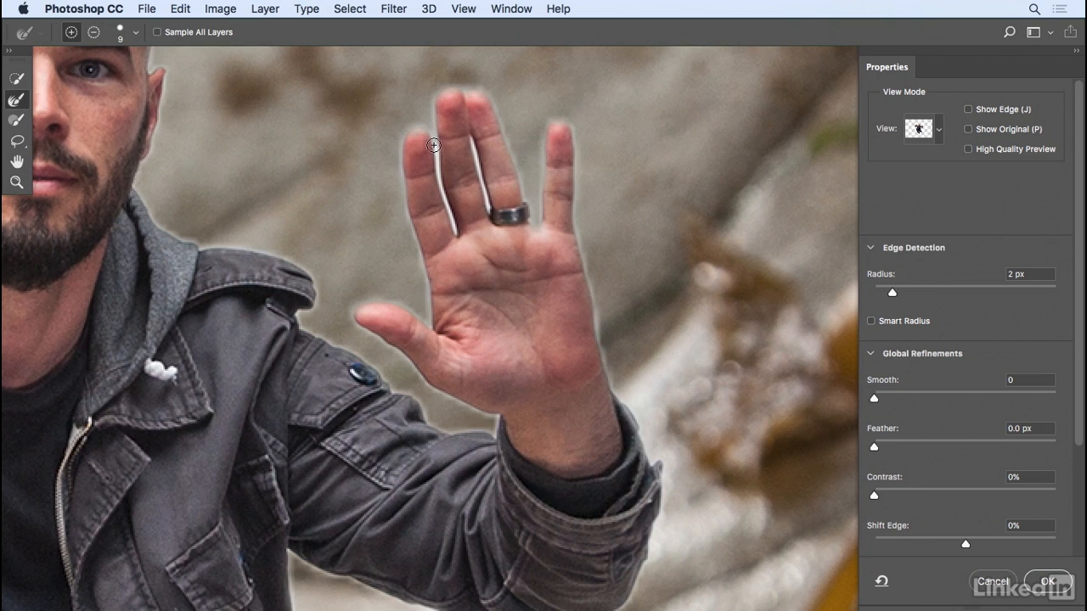
left_click_drag(434, 166, 455, 234)
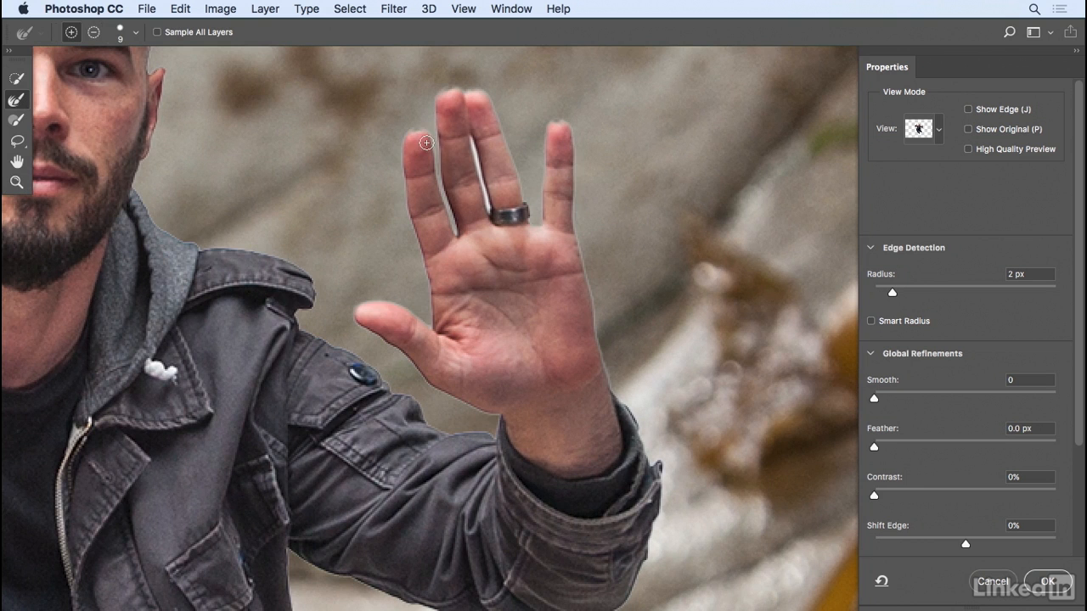
mouse_move(423, 131)
left_mouse_down()
mouse_move(408, 131)
mouse_move(477, 170)
mouse_move(495, 212)
mouse_move(525, 189)
mouse_move(496, 103)
left_mouse_up()
left_click_drag(577, 243, 588, 274)
mouse_move(496, 416)
left_mouse_down()
mouse_move(569, 398)
mouse_move(480, 392)
left_mouse_up()
- Refine the finger-base edges on the other hand, then switch the preview to Black & White
left_click_drag(509, 352, 798, 370)
left_click_drag(289, 314, 565, 349)
mouse_move(413, 334)
left_mouse_down()
mouse_move(560, 392)
mouse_move(638, 460)
left_mouse_up()
mouse_move(429, 191)
left_mouse_down()
mouse_move(431, 202)
mouse_move(486, 104)
mouse_move(518, 92)
left_mouse_up()
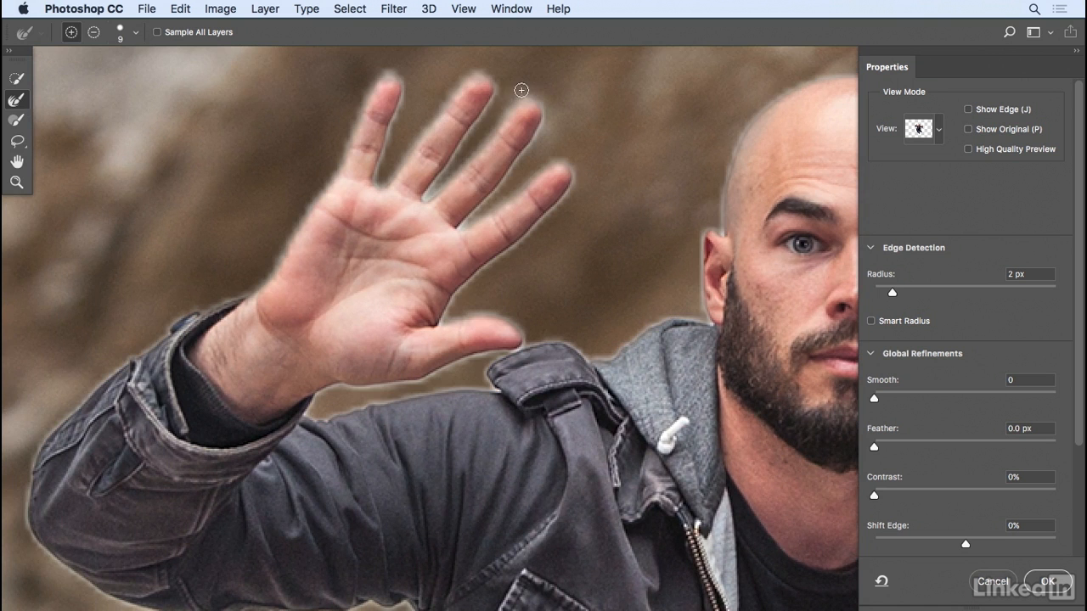
left_click_drag(461, 214, 460, 227)
scroll(509, 327, "down", 5)
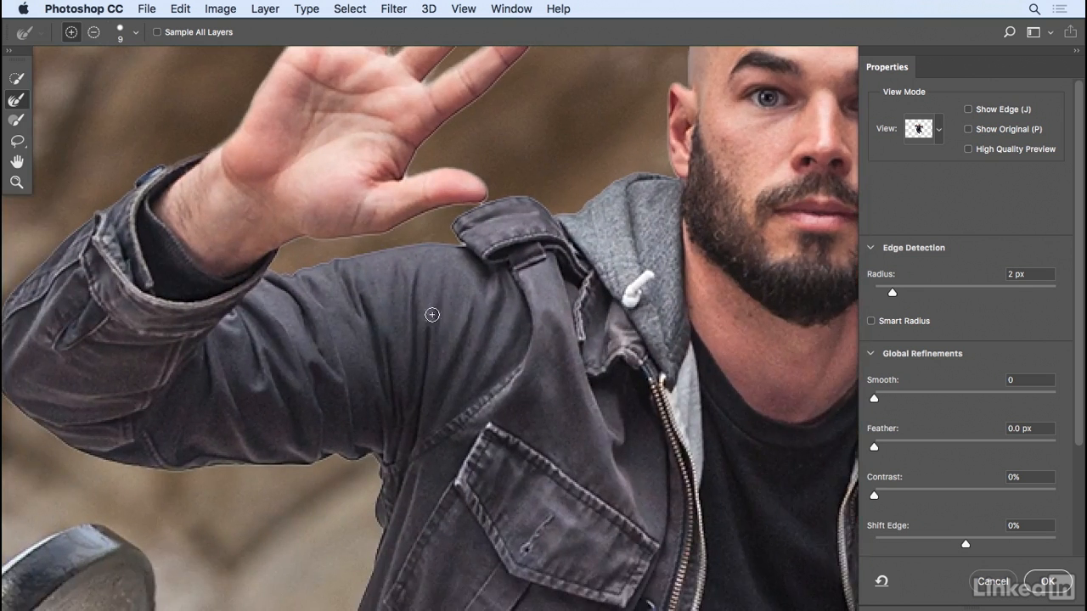
scroll(576, 332, "right", 5)
scroll(576, 332, "up", 1)
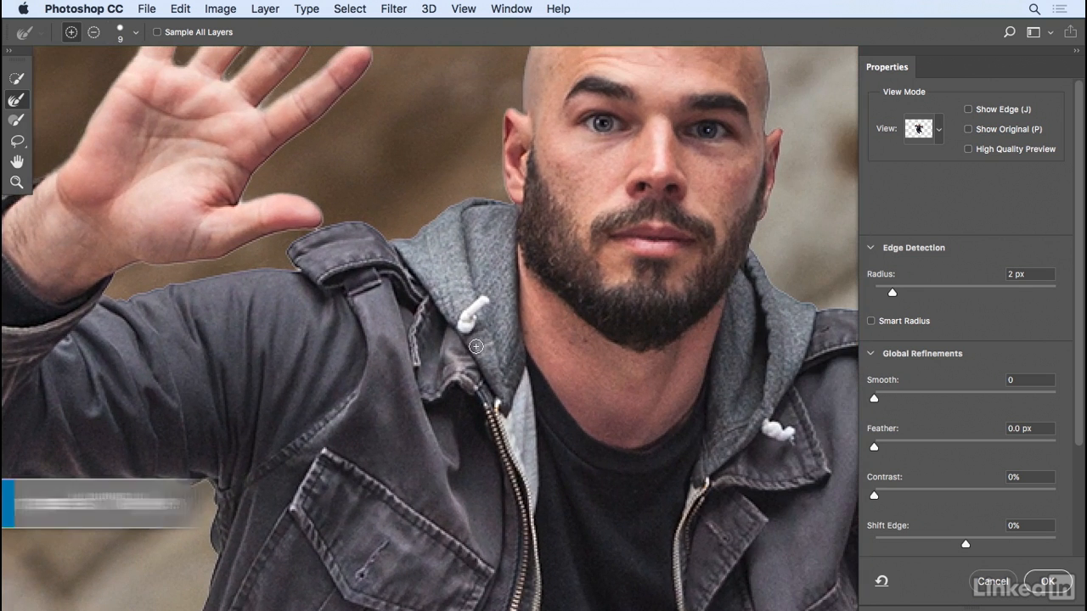
key("k")
scroll(408, 357, "up", 5)
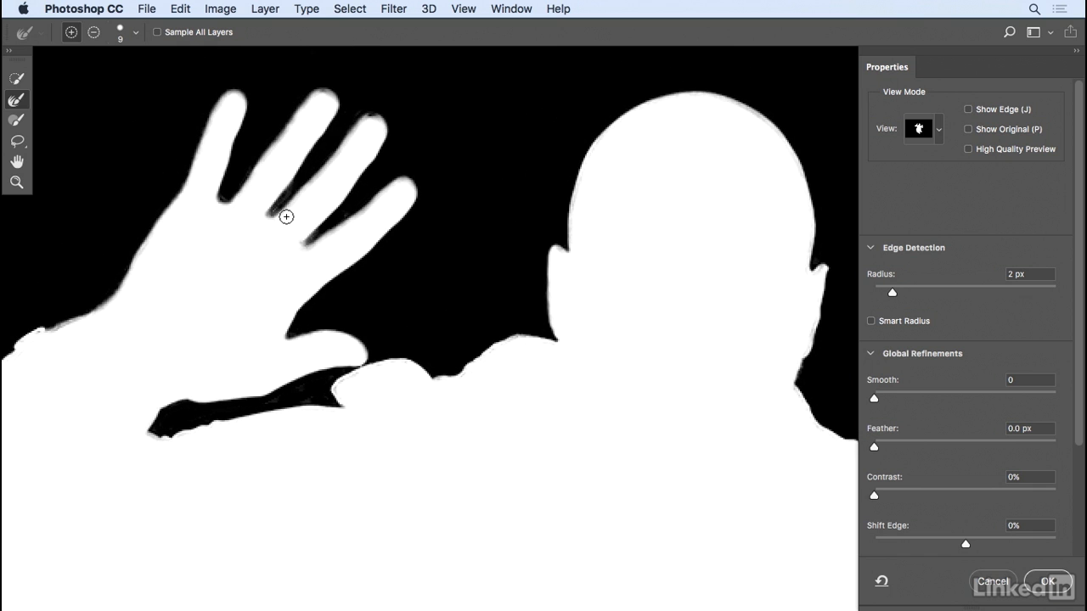
- Refine between the fingers and set edge Contrast to 14%, leaving Smooth and Feather at zero
left_click_drag(284, 215, 280, 216)
left_click(880, 497)
left_click_drag(880, 496, 943, 490)
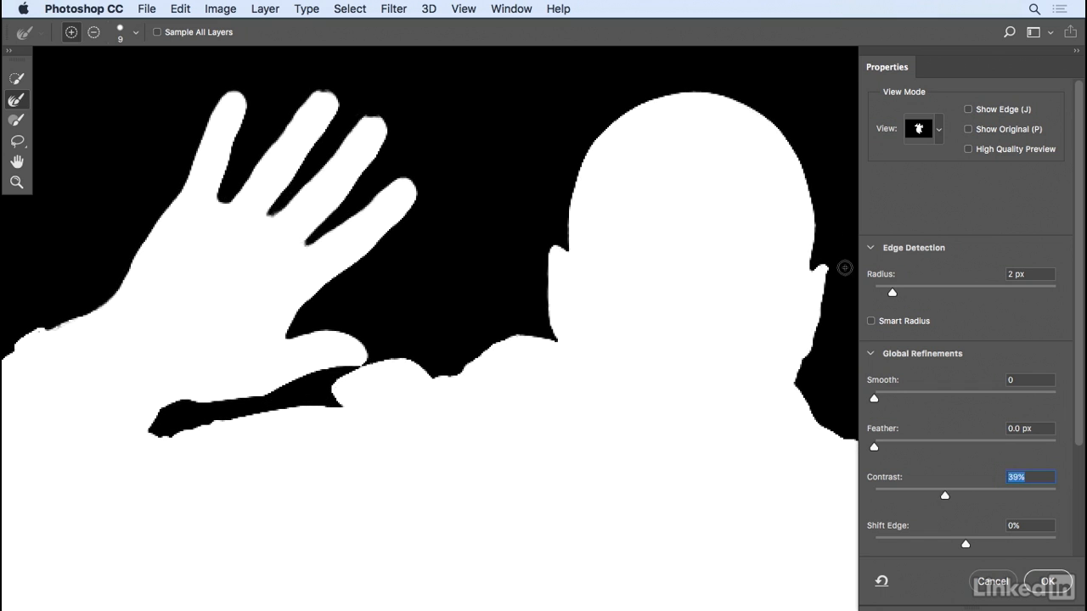
left_click_drag(930, 493, 894, 495)
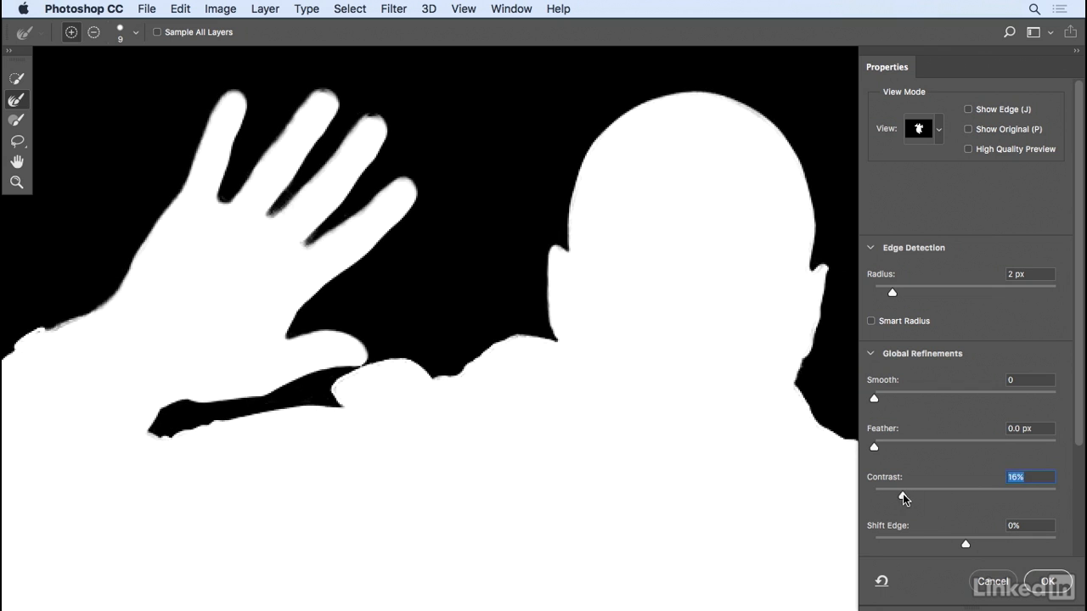
left_click_drag(903, 493, 898, 493)
left_click_drag(886, 399, 875, 404)
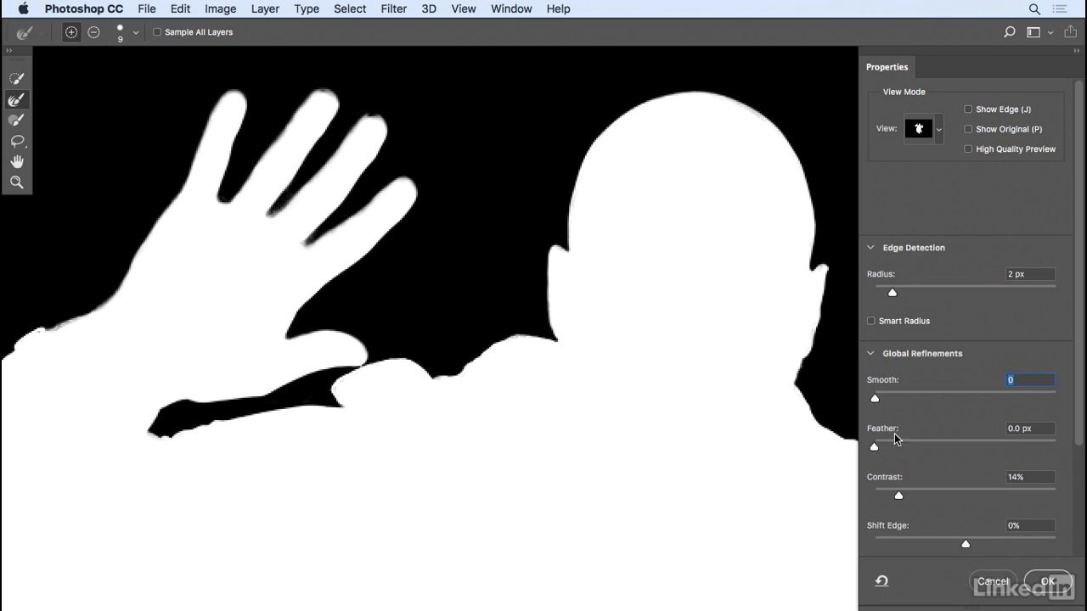
mouse_move(875, 447)
left_mouse_down()
mouse_move(909, 447)
mouse_move(874, 447)
left_mouse_up()
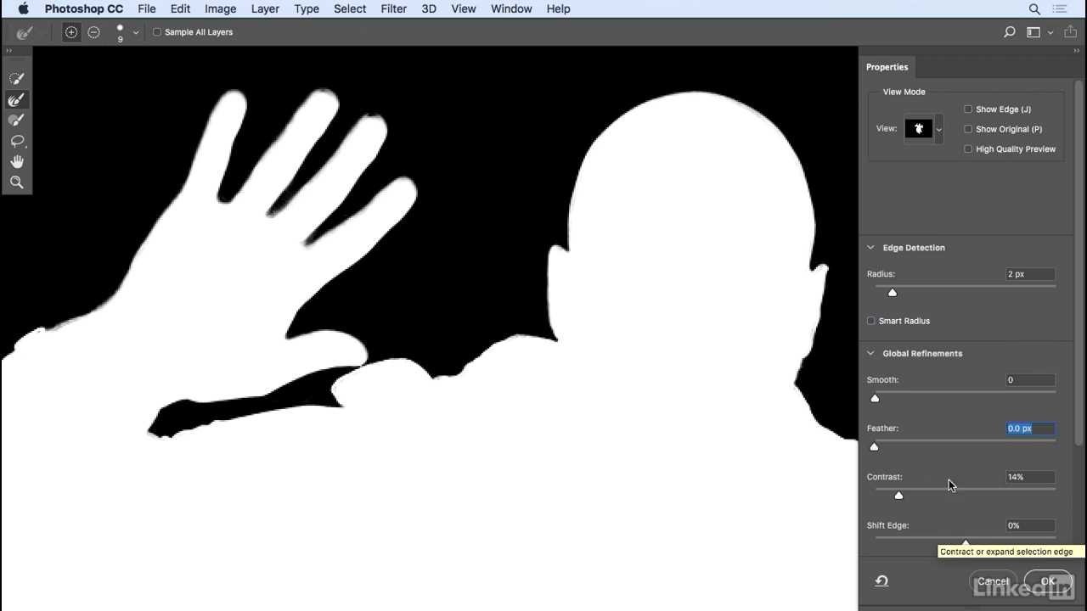
- View the mask On Layers and trial Shift Edge values from -48% to -54%, easing back to -19%
left_click(939, 130)
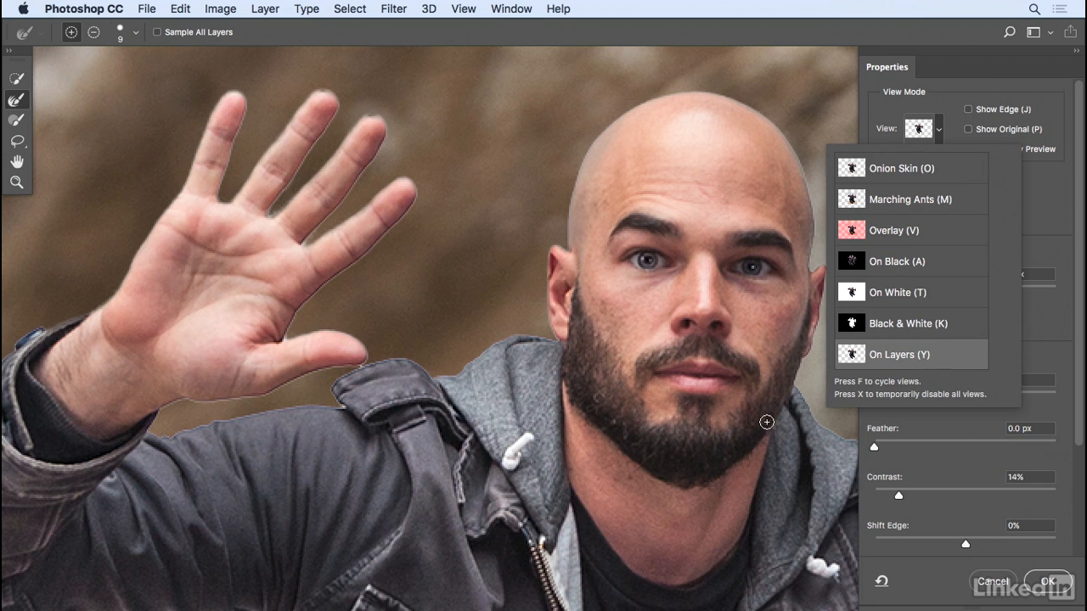
left_click(943, 543)
left_click_drag(942, 543, 937, 544)
left_click(924, 545)
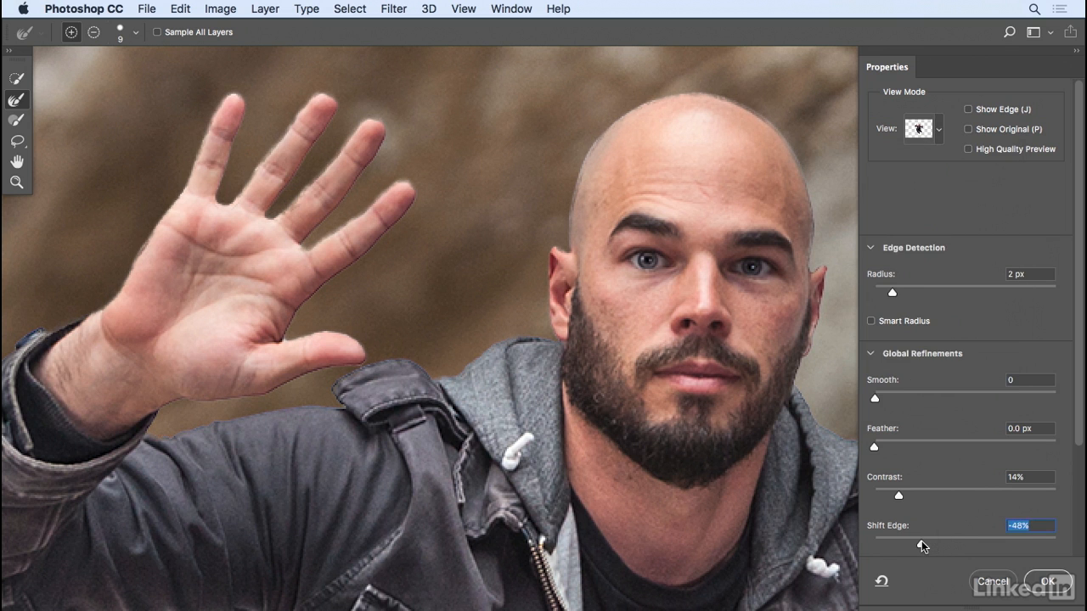
left_click(917, 543)
mouse_move(921, 545)
left_mouse_down()
mouse_move(949, 545)
mouse_move(919, 544)
left_mouse_up()
- Check the face and raised hand edges, then reset Shift Edge from -50% to 0% and fit the view
left_click_drag(454, 381, 483, 228)
left_click_drag(441, 355, 99, 199)
left_click_drag(365, 264, 728, 489)
left_click_drag(536, 396, 591, 469)
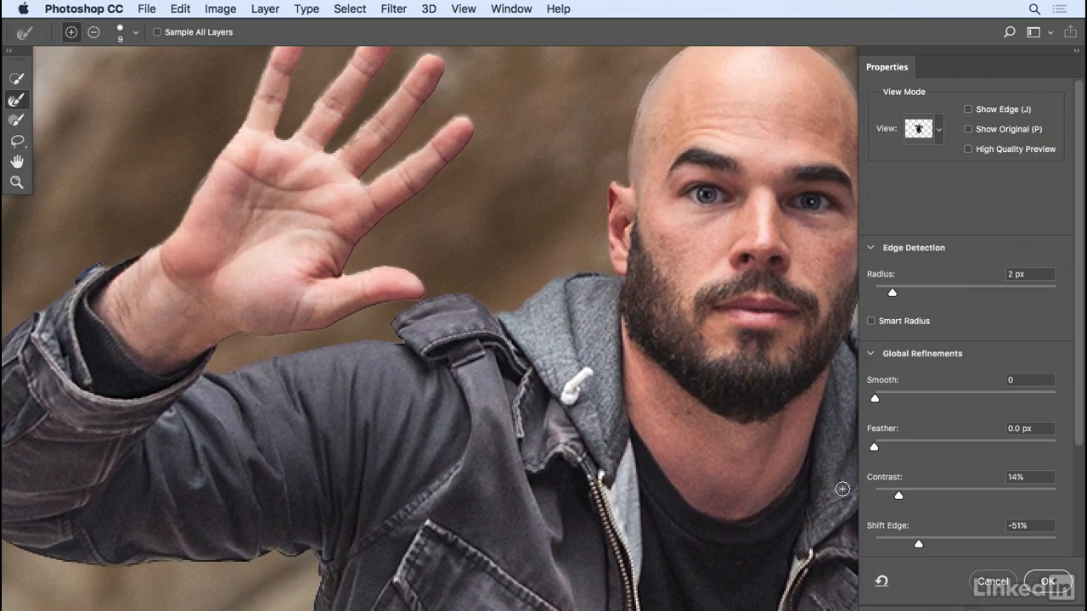
left_click(920, 544)
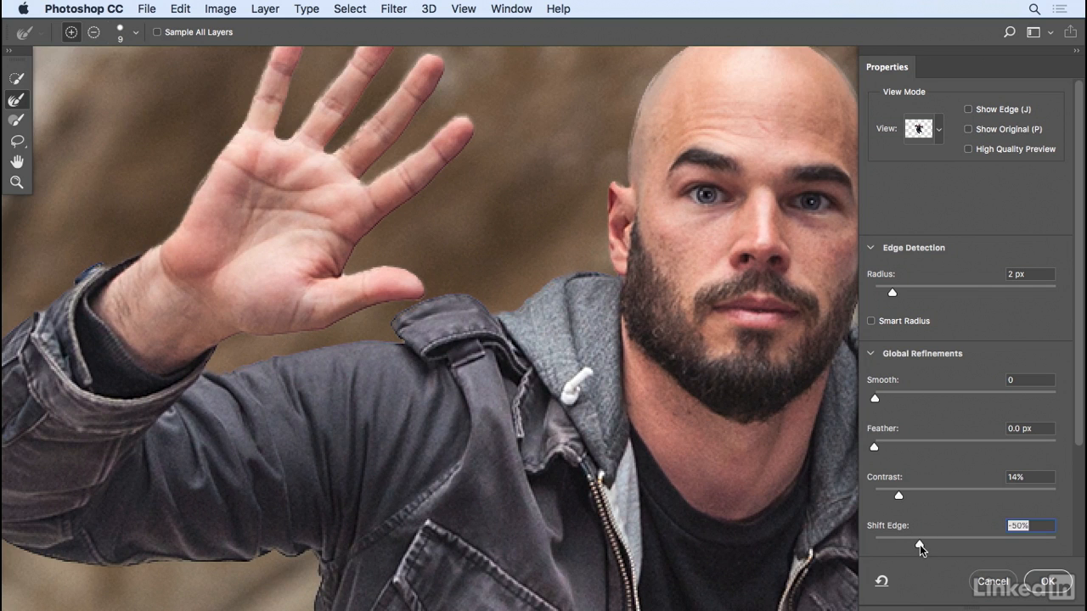
left_click_drag(923, 545, 966, 547)
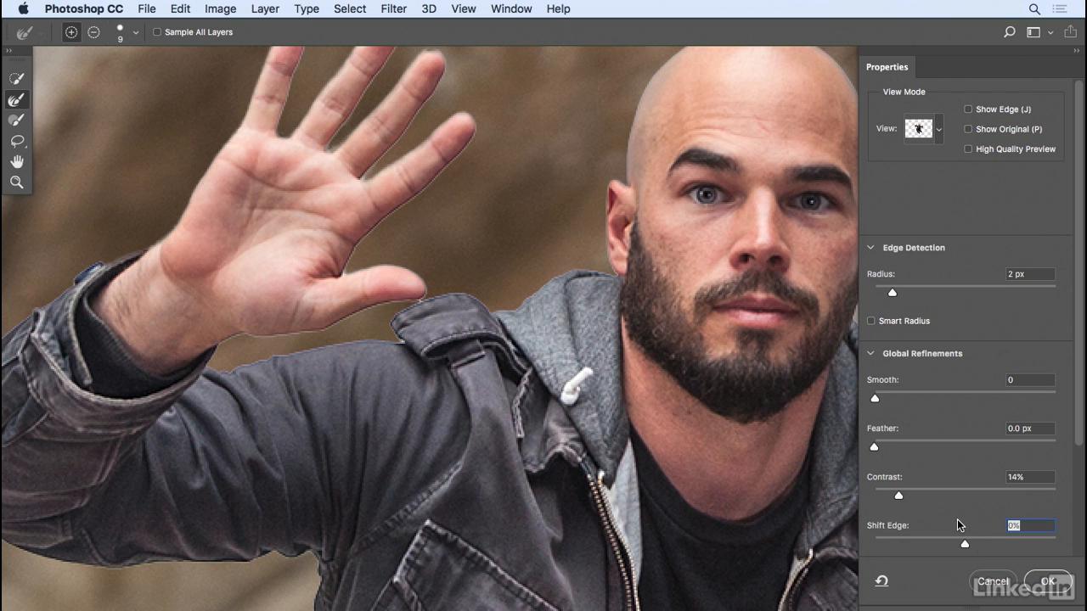
key("super+0")
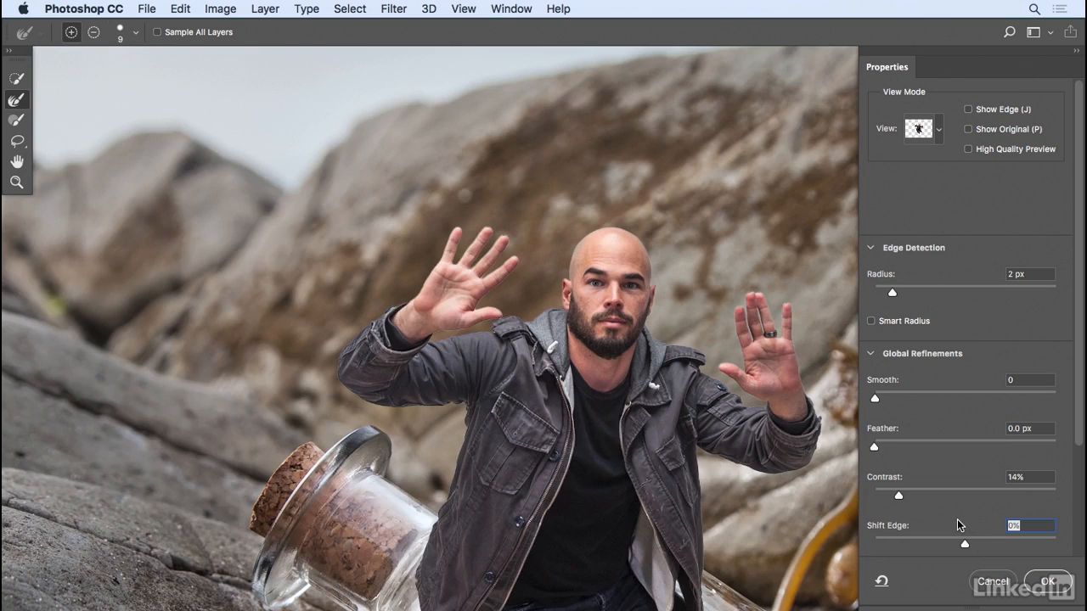
- Center the man in the bottle scene and scroll the Properties panel down to Output Settings
left_click_drag(742, 514, 584, 363)
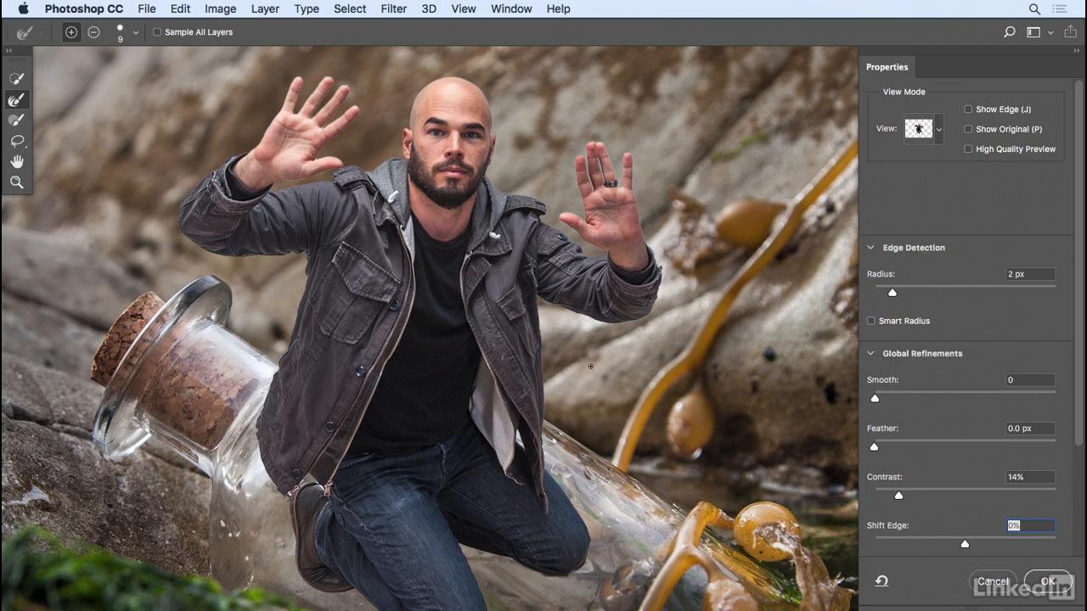
scroll(590, 366, "down", 2)
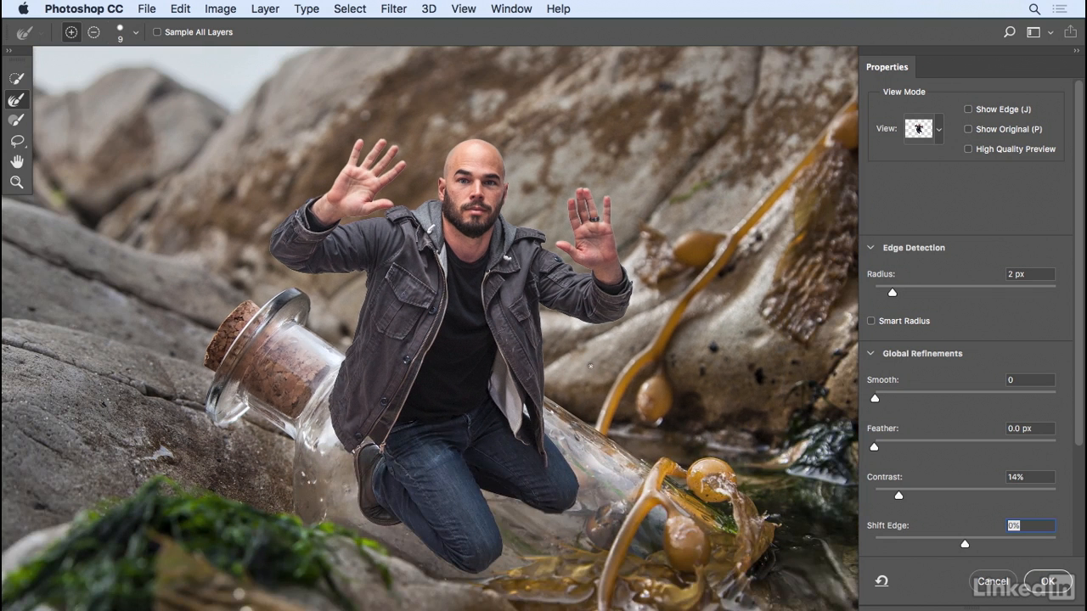
left_click_drag(1076, 330, 1070, 475)
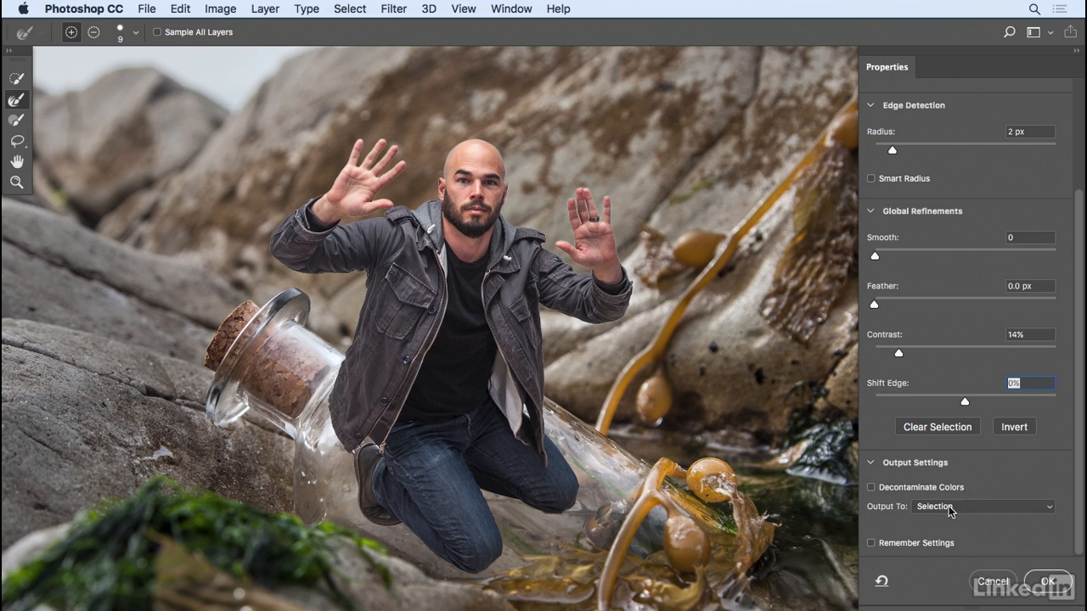
- Set Output To Layer Mask and confirm with OK to mask the Man layer
left_click(950, 509)
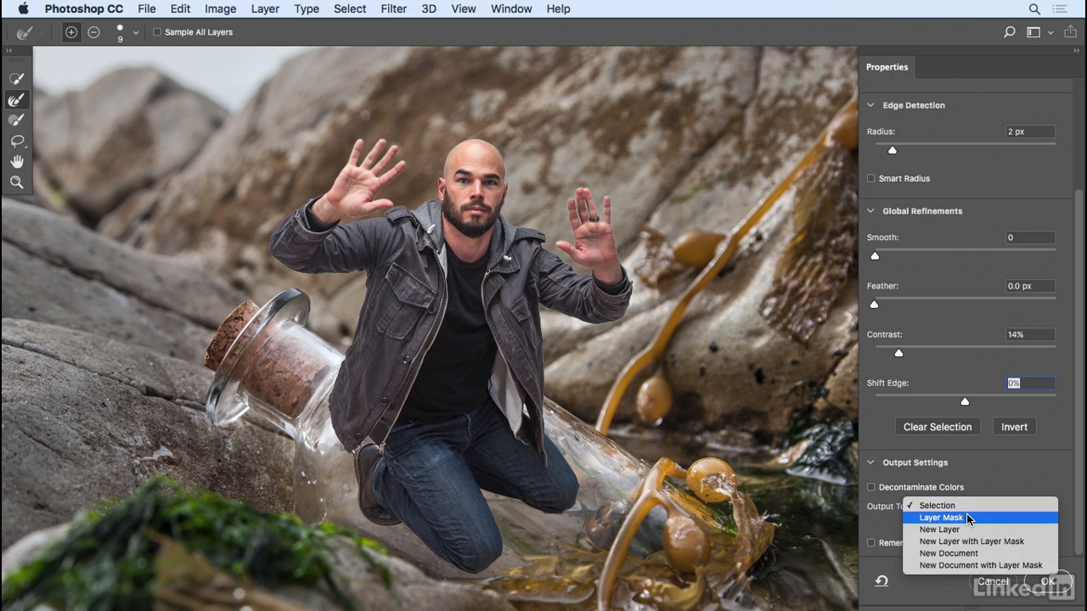
left_click(966, 514)
left_click(1048, 582)
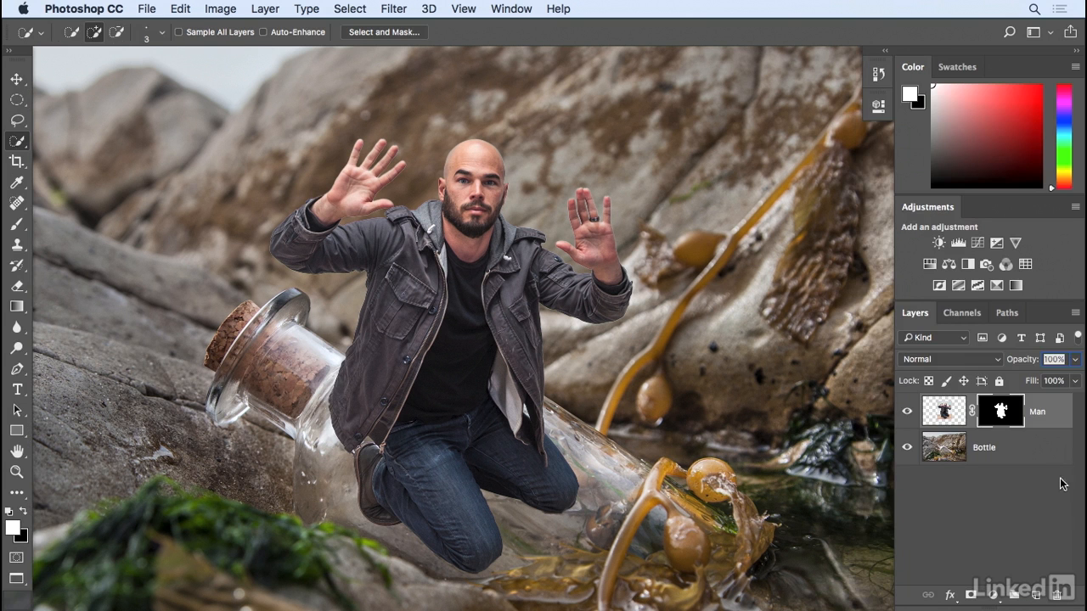
- Disable and re-enable the Man layer mask to compare, then fit the composite on screen with Cmd+0
left_click(1002, 416, "shift")
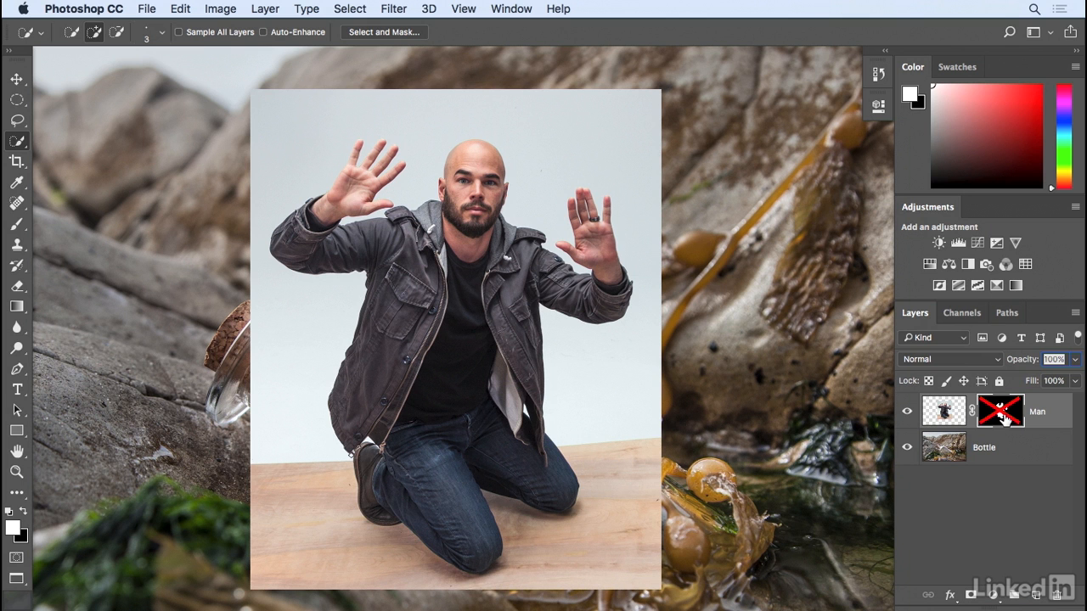
left_click(1004, 418, "shift")
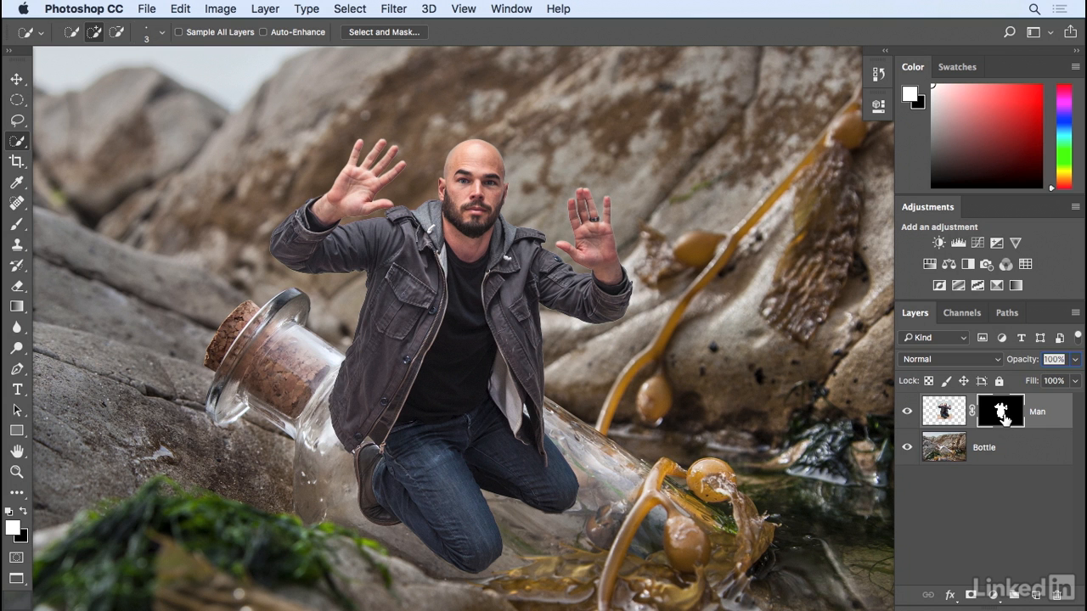
key("super+0")
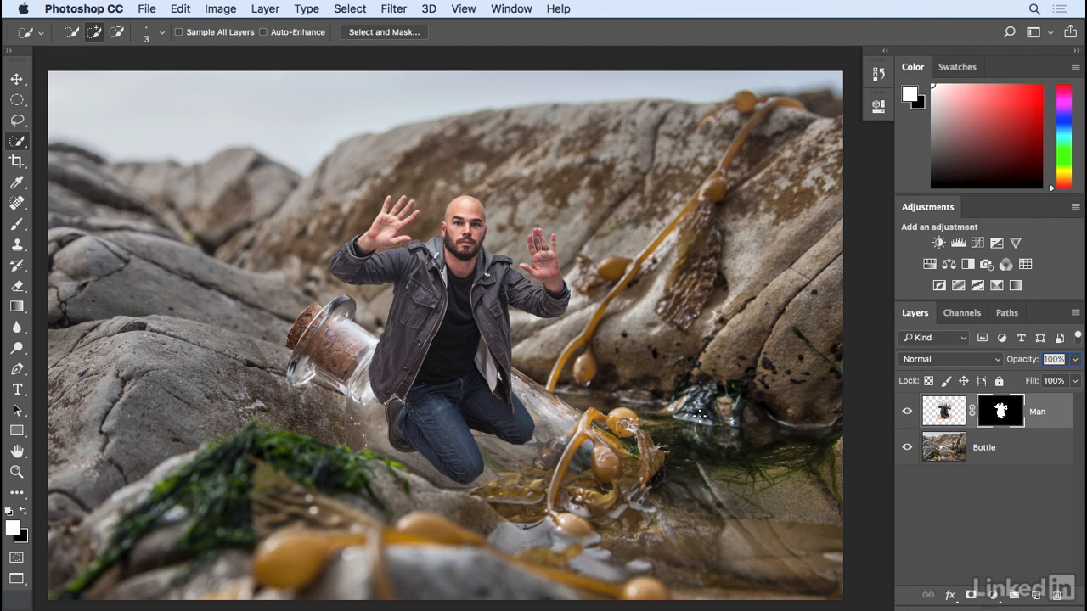